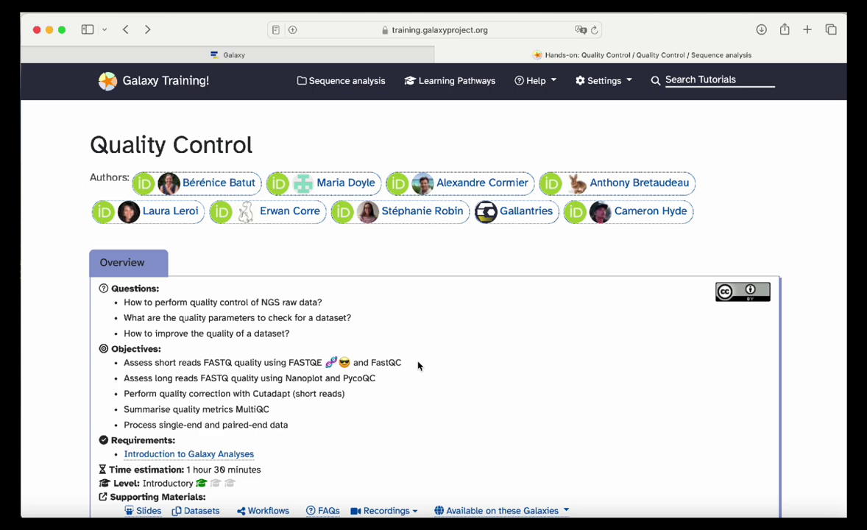
Scroll through the Quality Control tutorial's overview, then go back to the Galaxy Europe tab.
scroll(417, 366, down, 1)
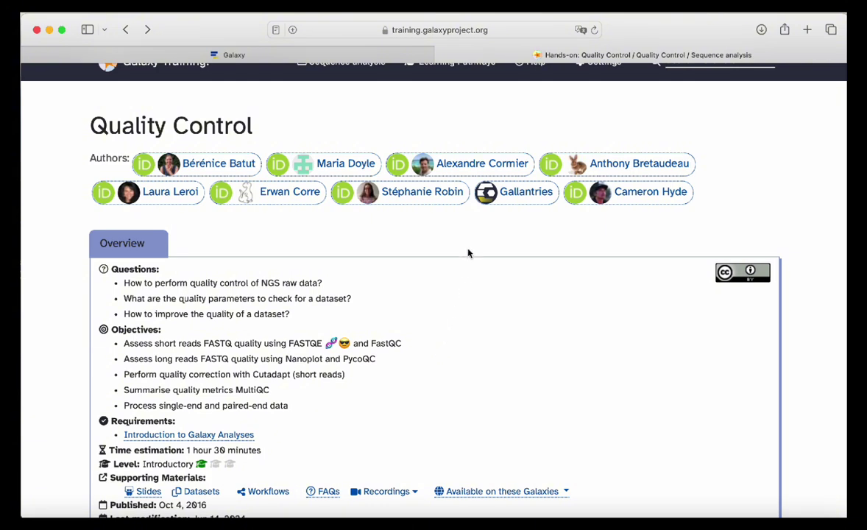
click(364, 57)
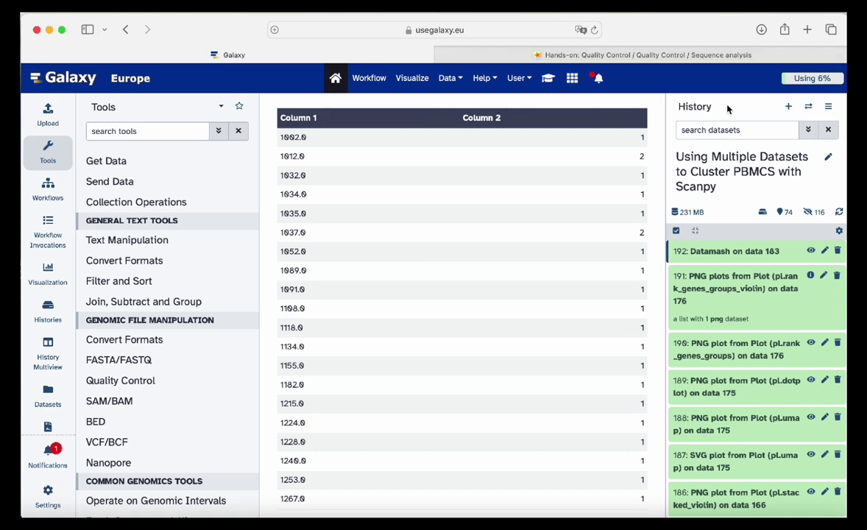
Create a new history and rename it 'Quality Control Part I'.
click(790, 109)
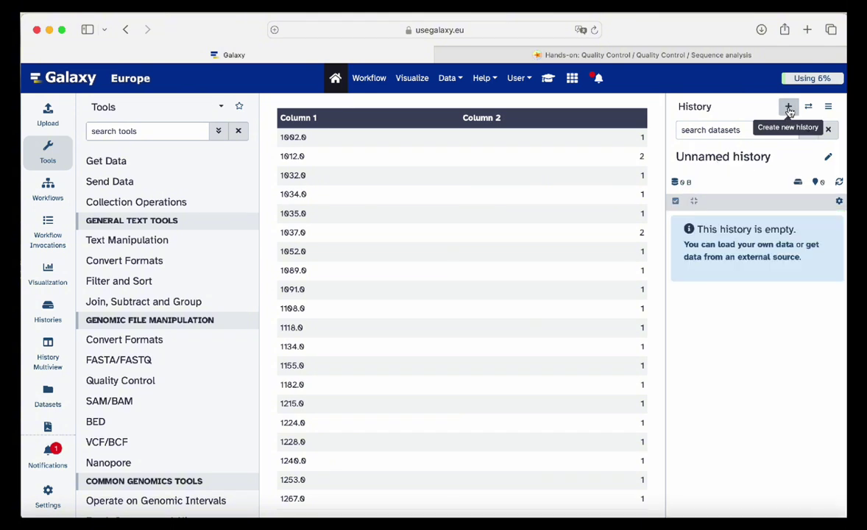
click(826, 158)
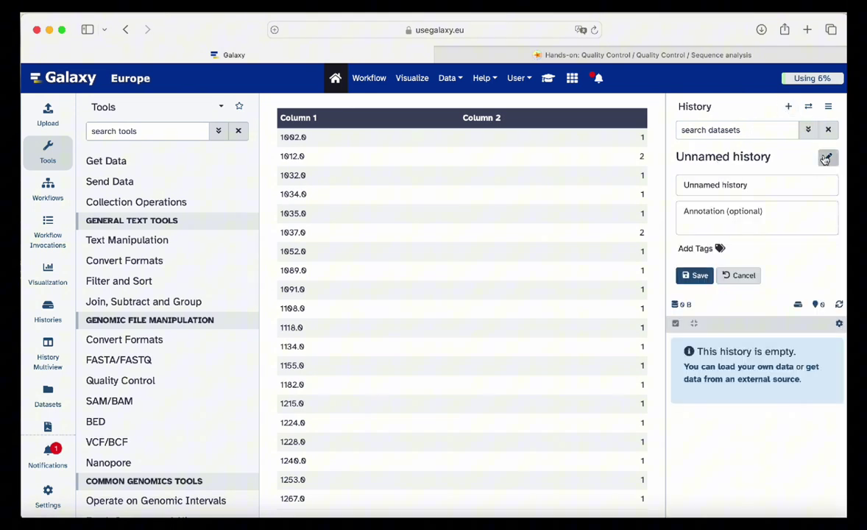
click(786, 191)
drag(786, 193, 670, 187)
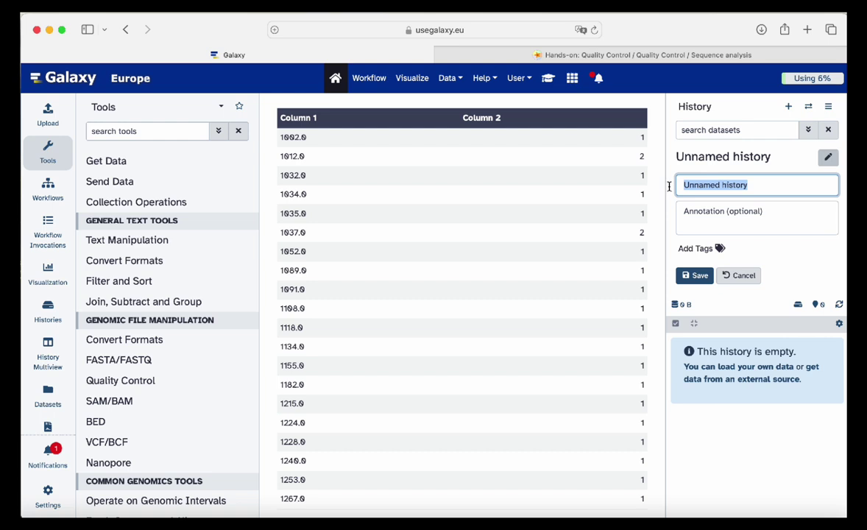
text(Quali)
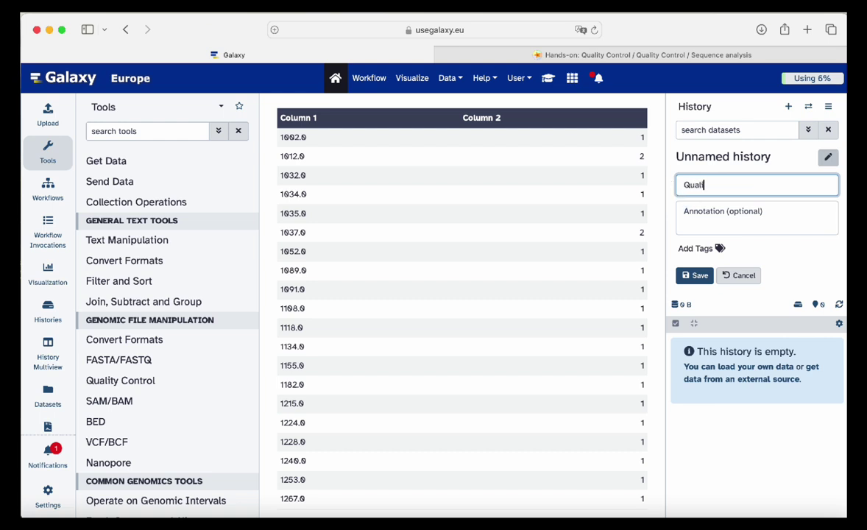
text(ty Control Part I)
click(692, 276)
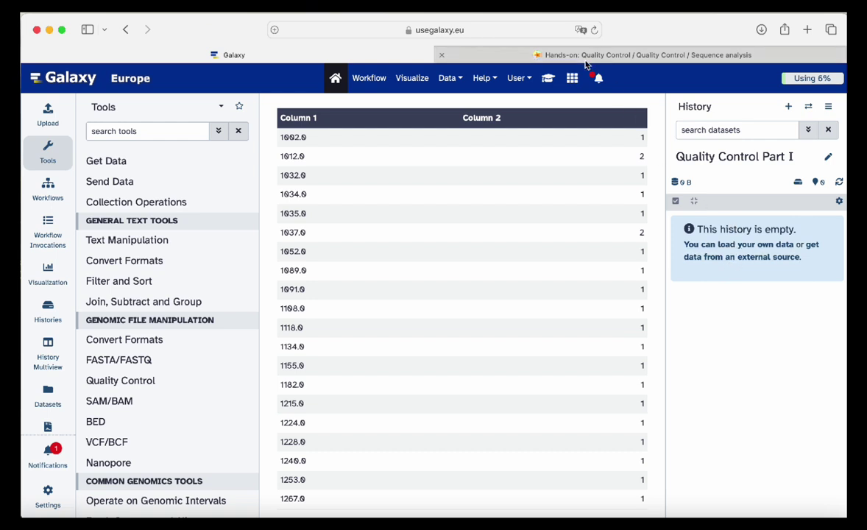
Copy the female_oral2.fastq-4143.gz Zenodo URL from the tutorial's data upload step, then close the tutorial.
click(549, 78)
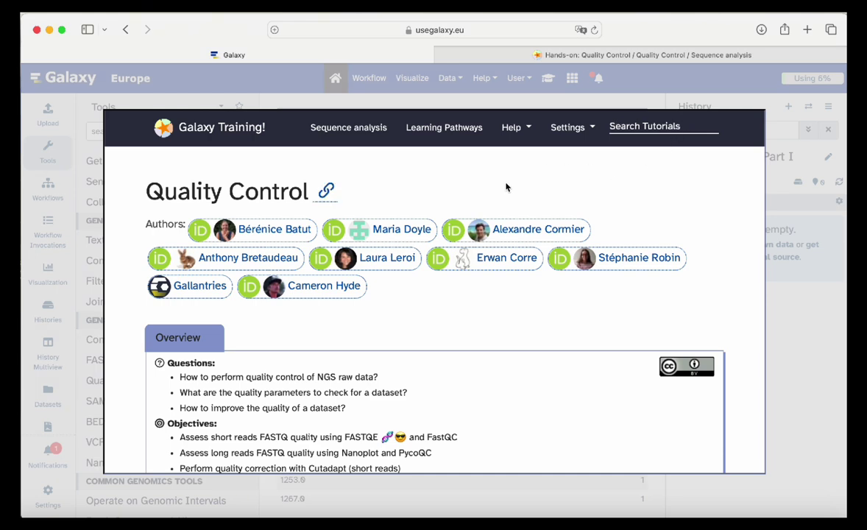
scroll(507, 187, down, 1)
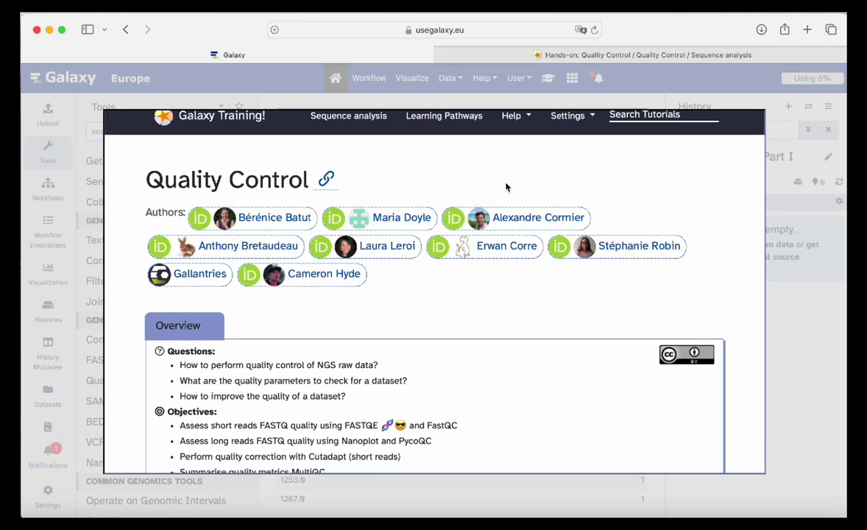
scroll(506, 187, down, 10)
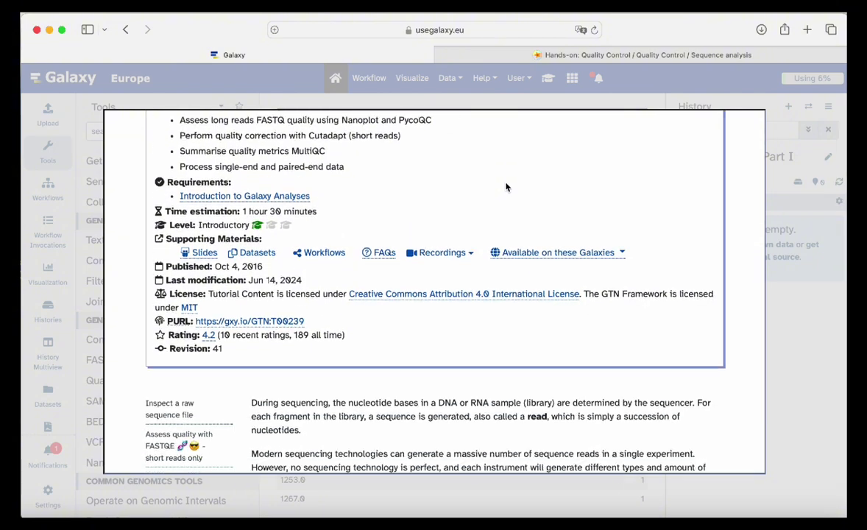
scroll(507, 187, down, 15)
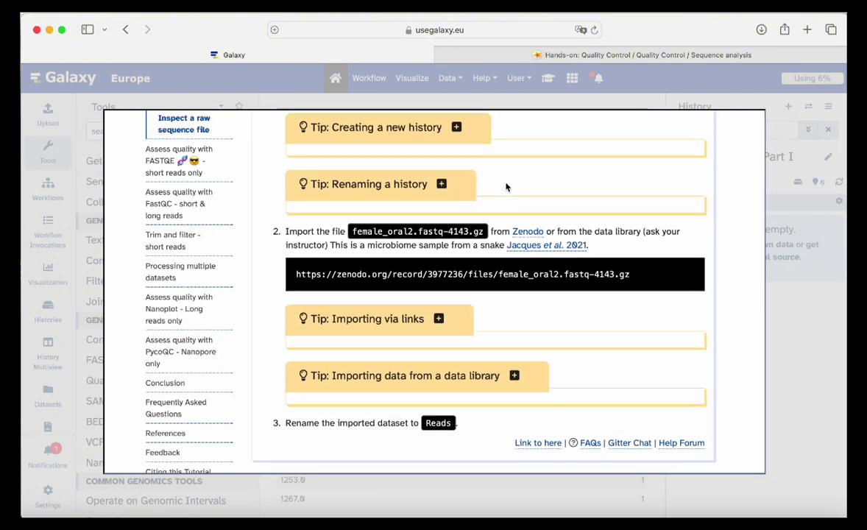
mouse_move(552, 236)
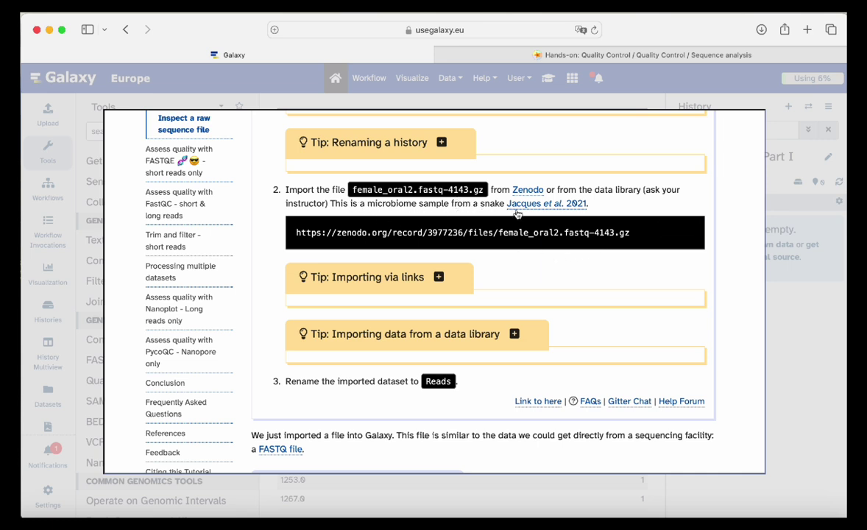
mouse_move(532, 220)
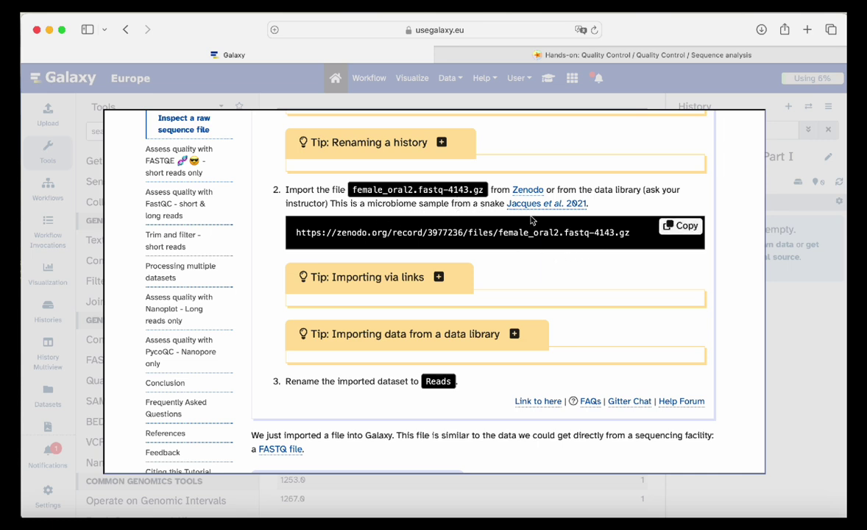
click(679, 228)
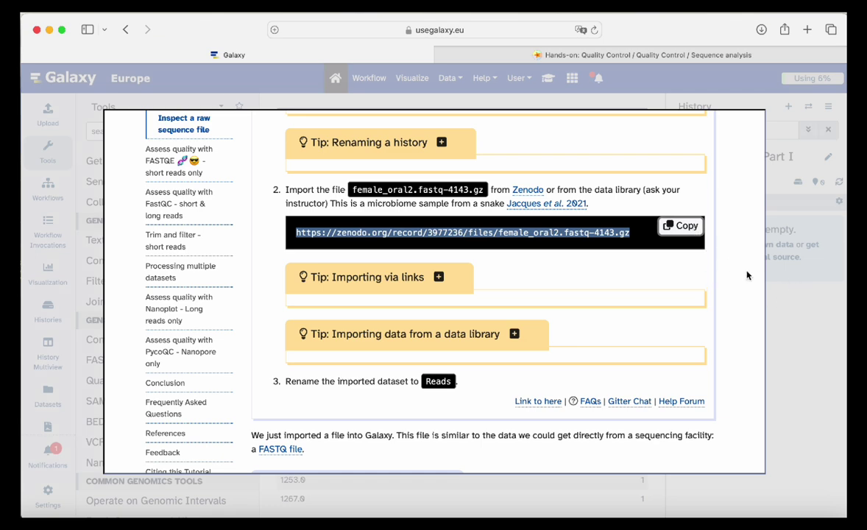
click(798, 327)
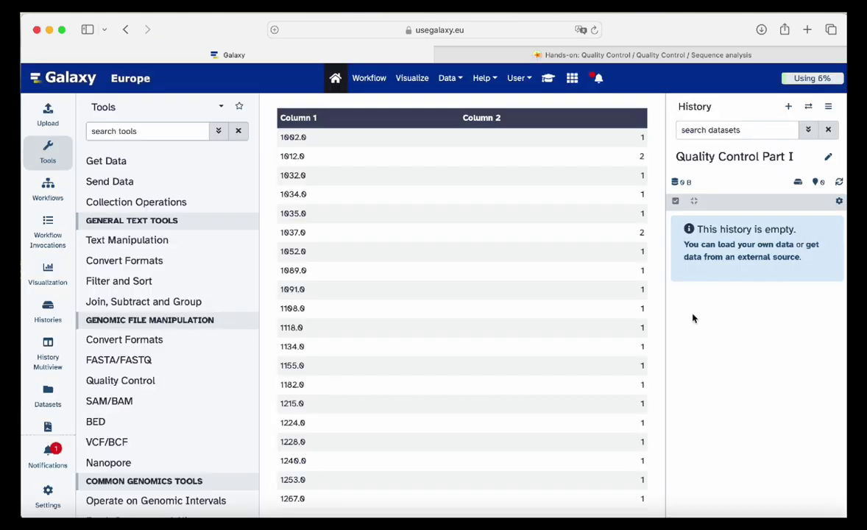
Paste the Zenodo URL into the Paste/Fetch uploader to import female_oral2.fastq-4143.gz as dataset 1.
click(47, 116)
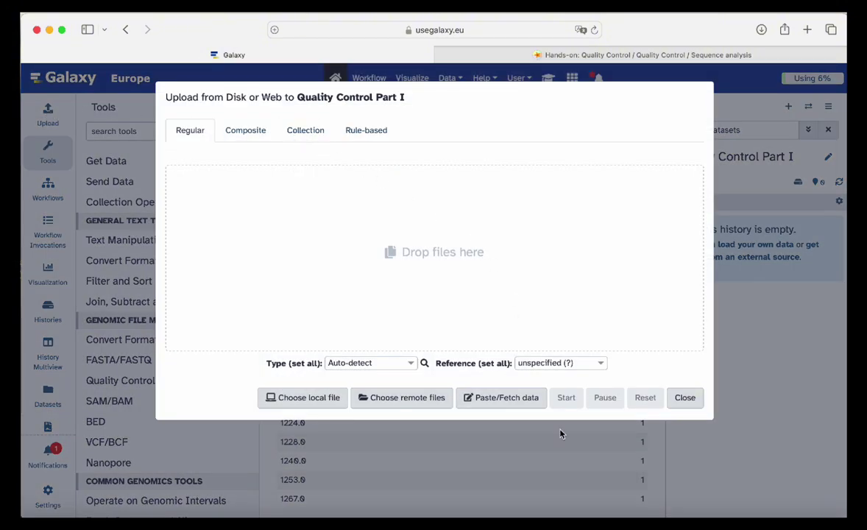
click(513, 401)
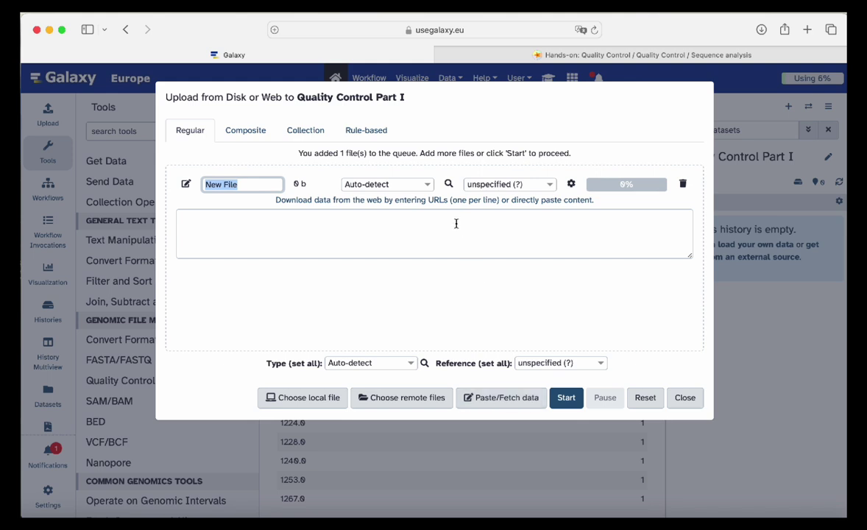
click(404, 225)
key(super+v)
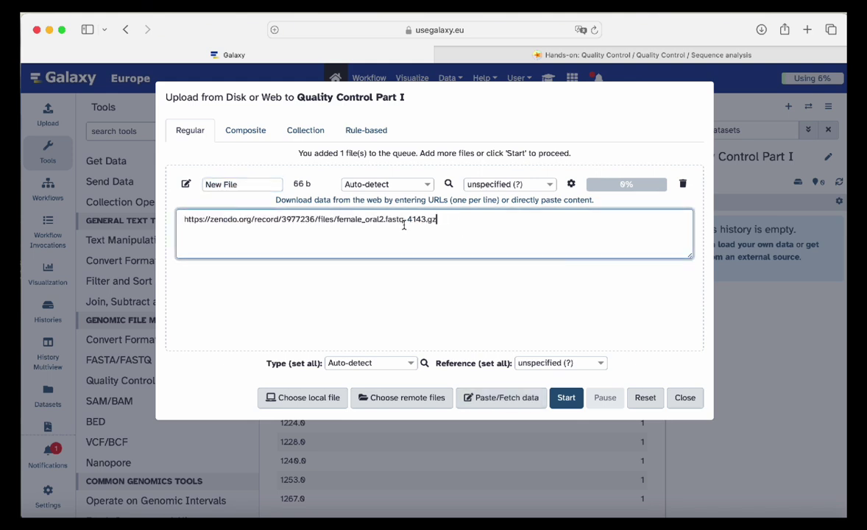
click(567, 399)
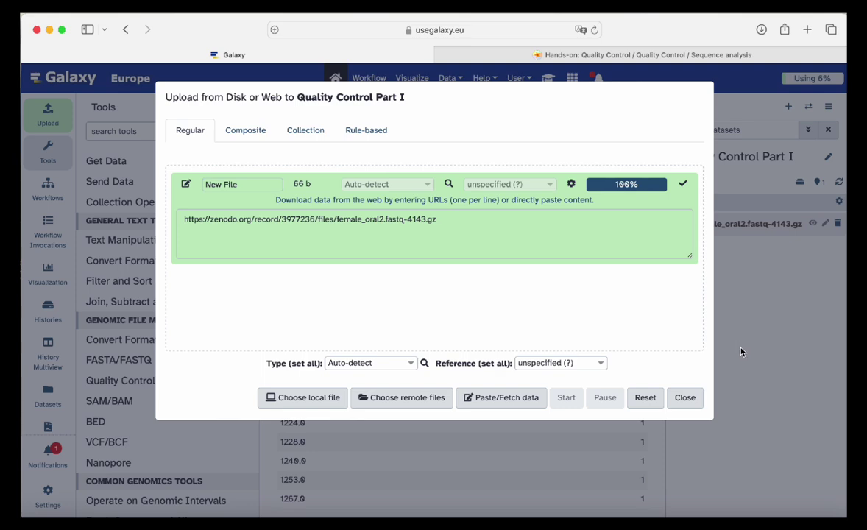
click(685, 399)
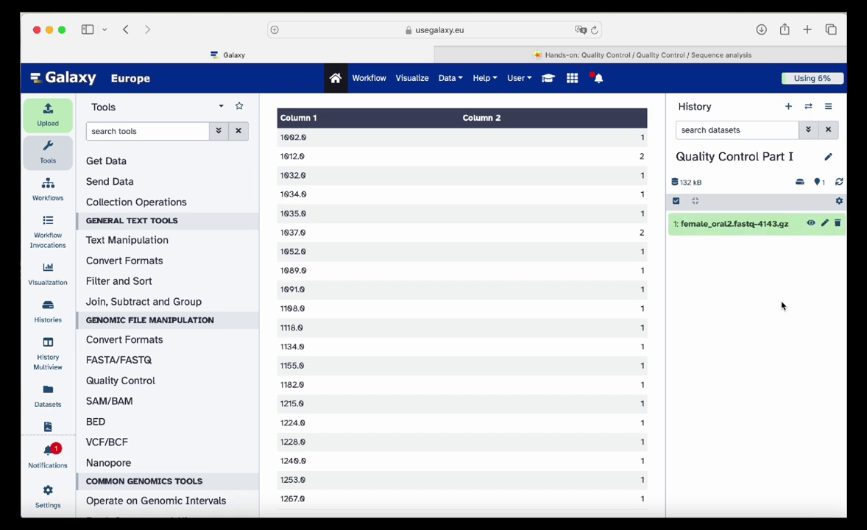
Expand the female_oral2.fastq-4143.gz dataset and view its raw reads (812 sequences, fastqsanger.gz).
click(784, 226)
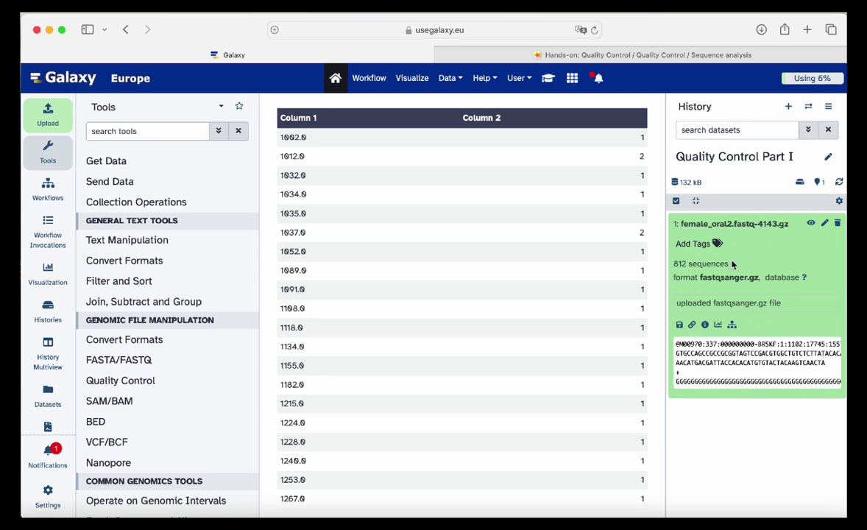
click(810, 224)
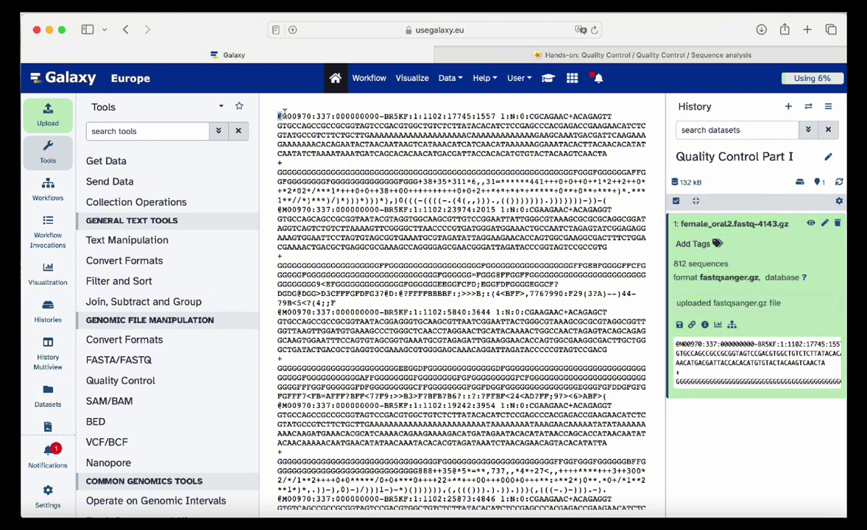
Highlight the first read's header, barcode, sequence and quality line, widening the contents pane.
drag(284, 115, 570, 113)
click(489, 110)
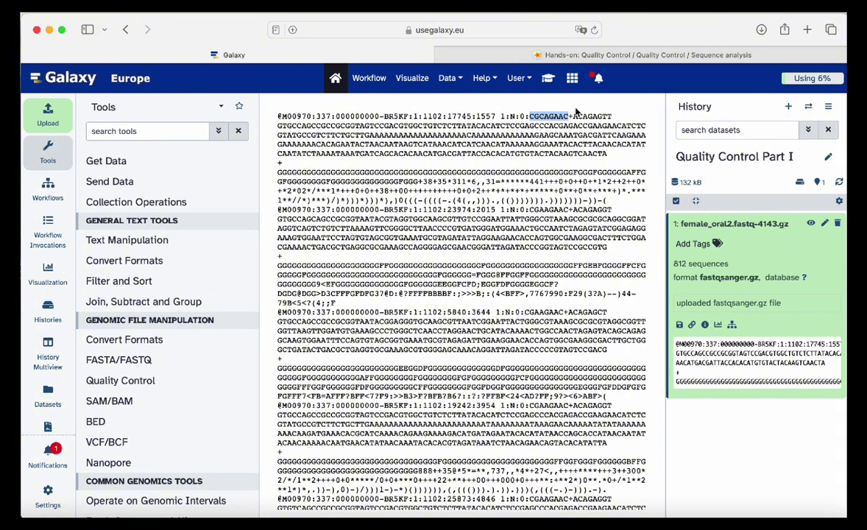
click(530, 104)
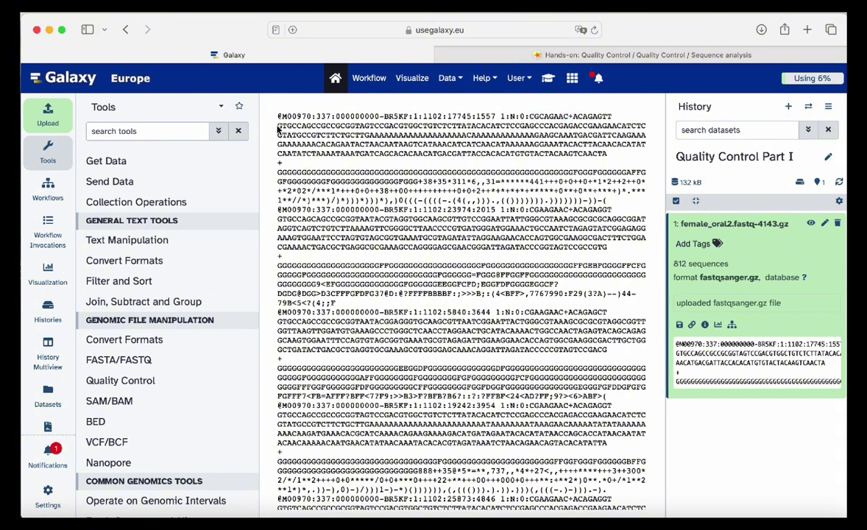
drag(279, 128, 607, 153)
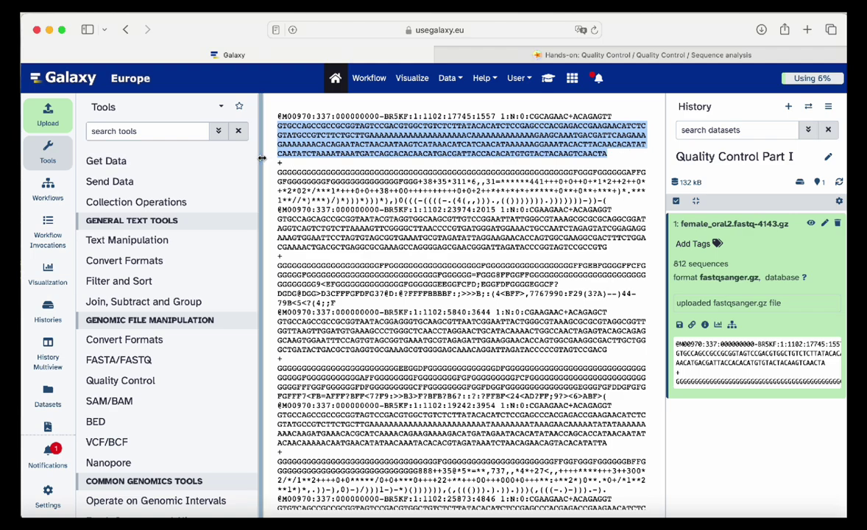
drag(243, 146, 216, 156)
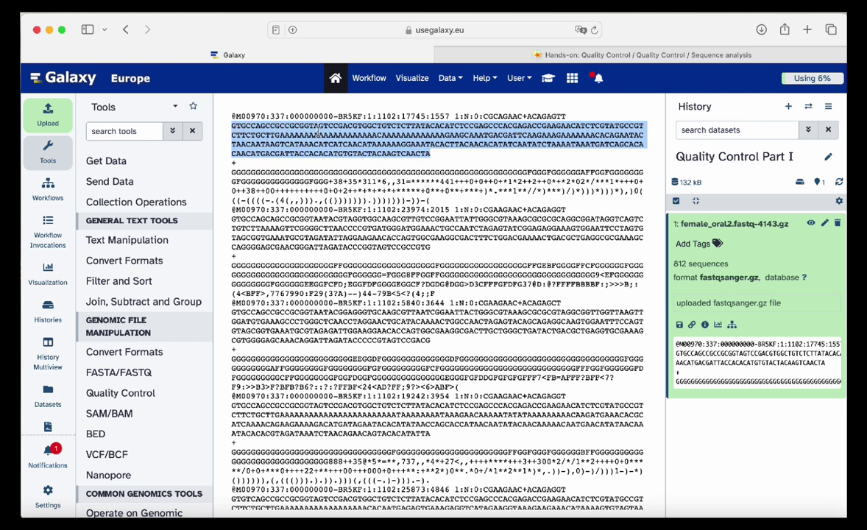
click(220, 152)
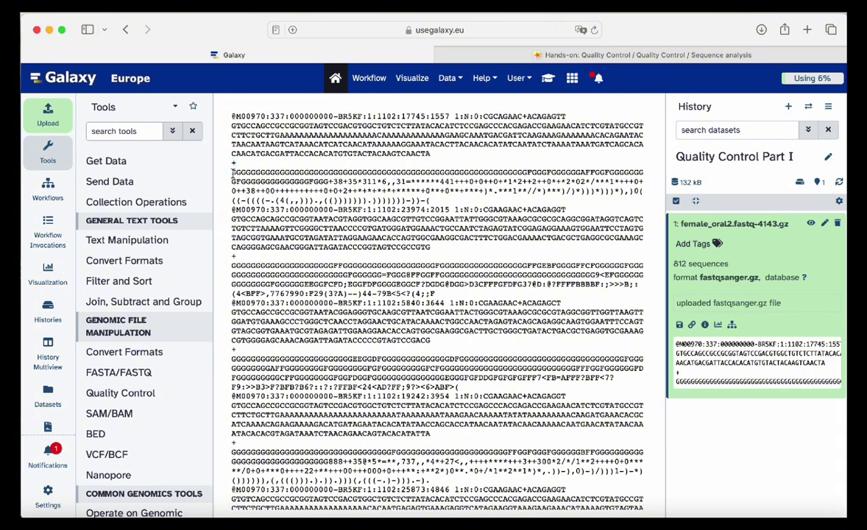
drag(233, 173, 464, 198)
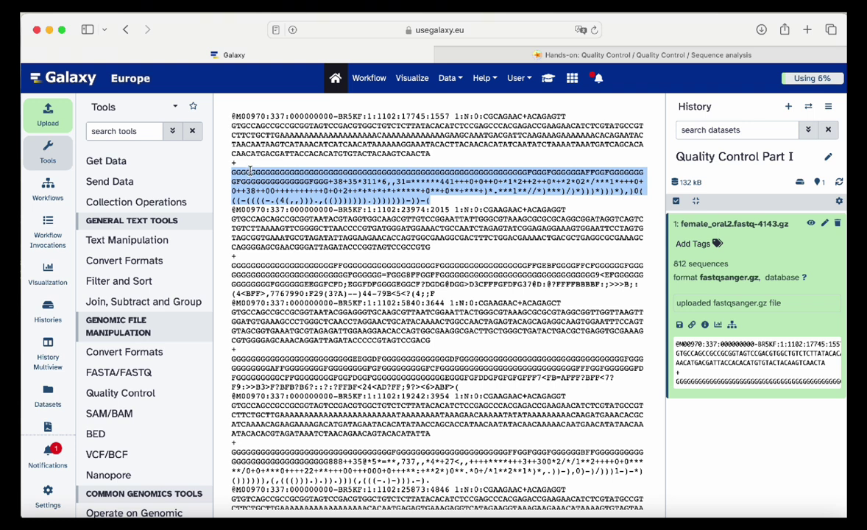
Reopen the Quality Control tutorial and expand its Quality Scores explanation.
click(287, 166)
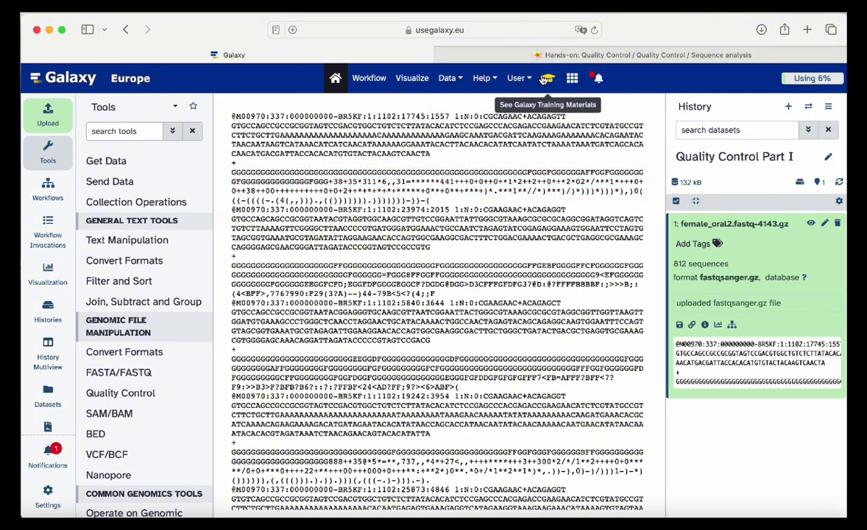
click(548, 78)
scroll(457, 221, up, 1)
scroll(433, 236, down, 5)
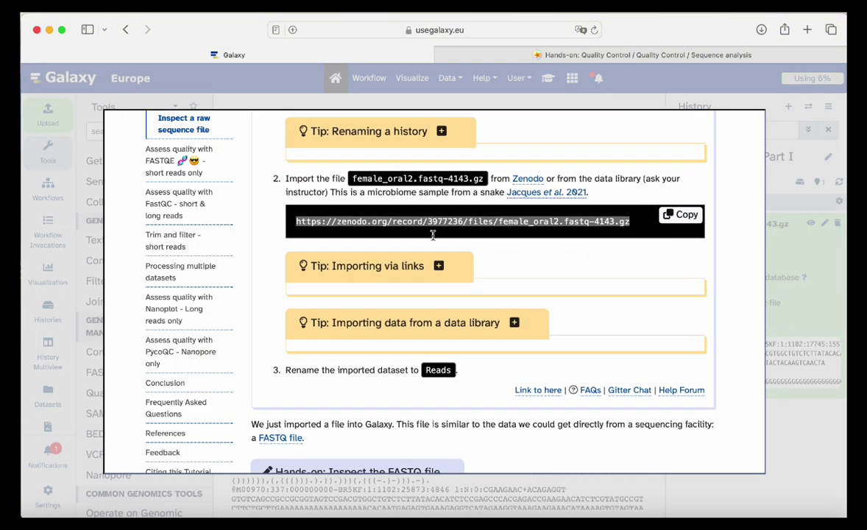
scroll(433, 236, down, 7)
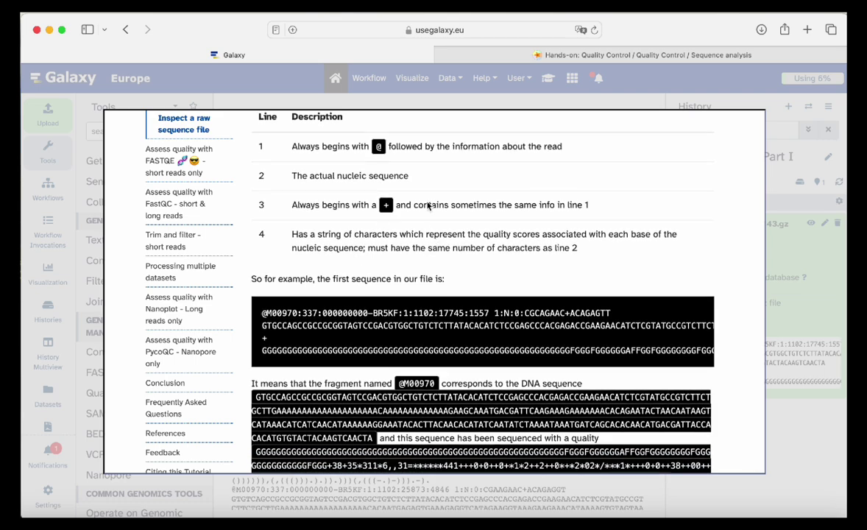
scroll(393, 276, down, 3)
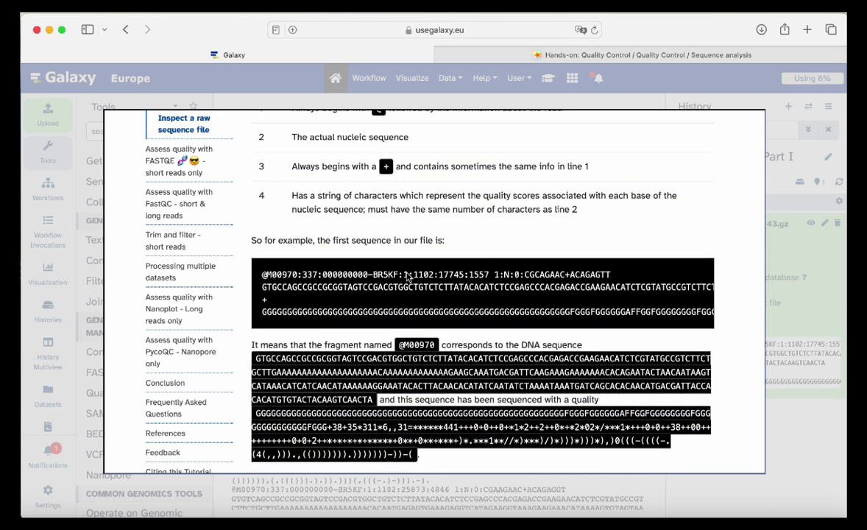
scroll(407, 277, down, 3)
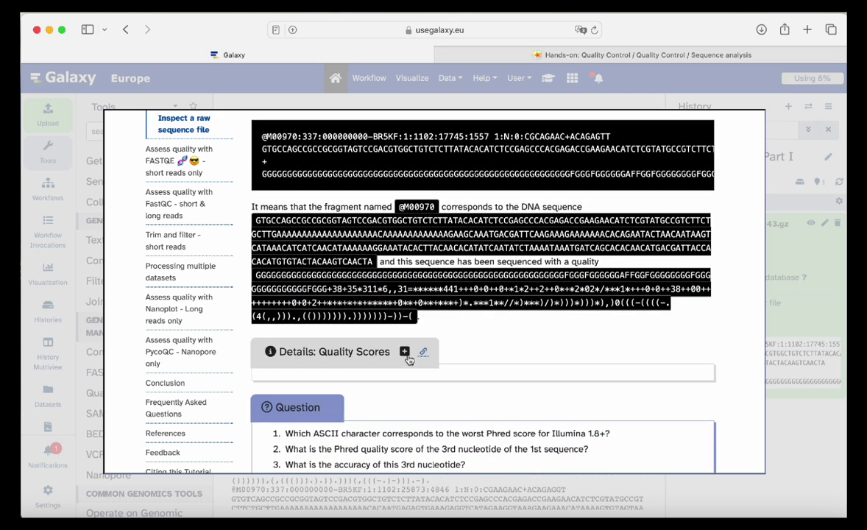
click(405, 353)
scroll(407, 331, down, 2)
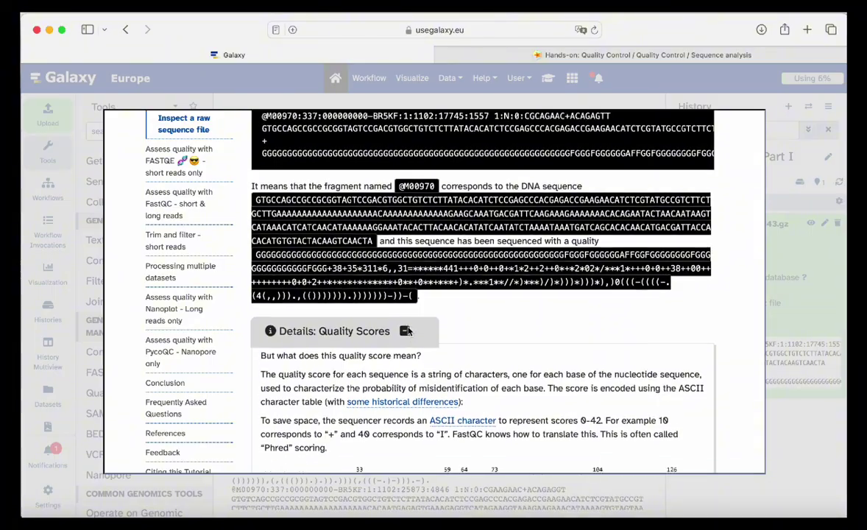
scroll(410, 331, down, 3)
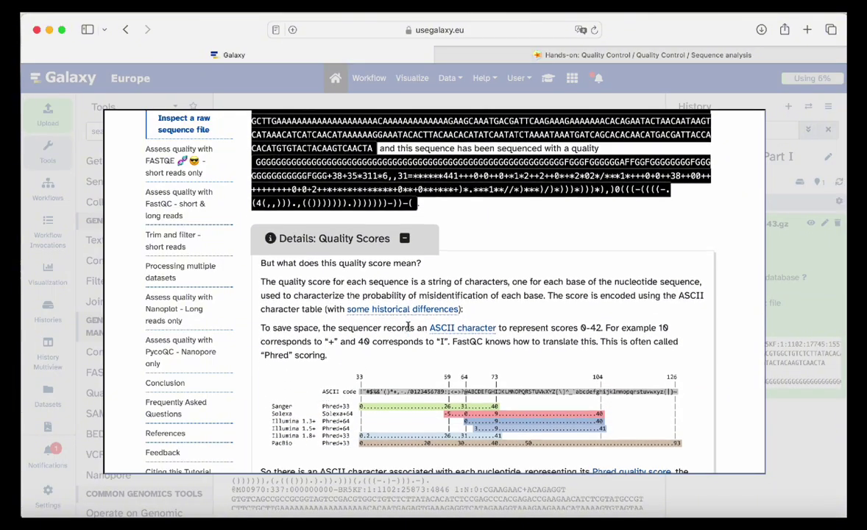
scroll(410, 327, down, 2)
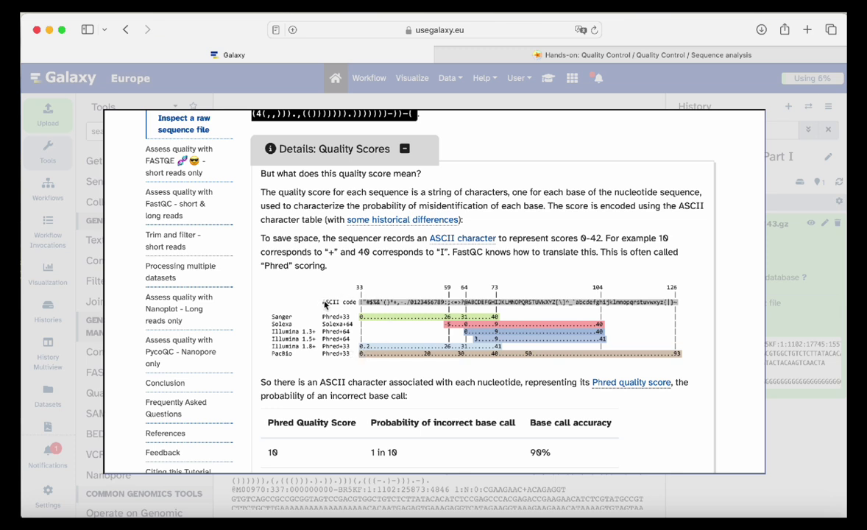
Read through the tutorial's Phred quality score table.
mouse_move(298, 281)
mouse_down()
mouse_move(341, 305)
mouse_move(286, 283)
mouse_up()
scroll(379, 297, down, 3)
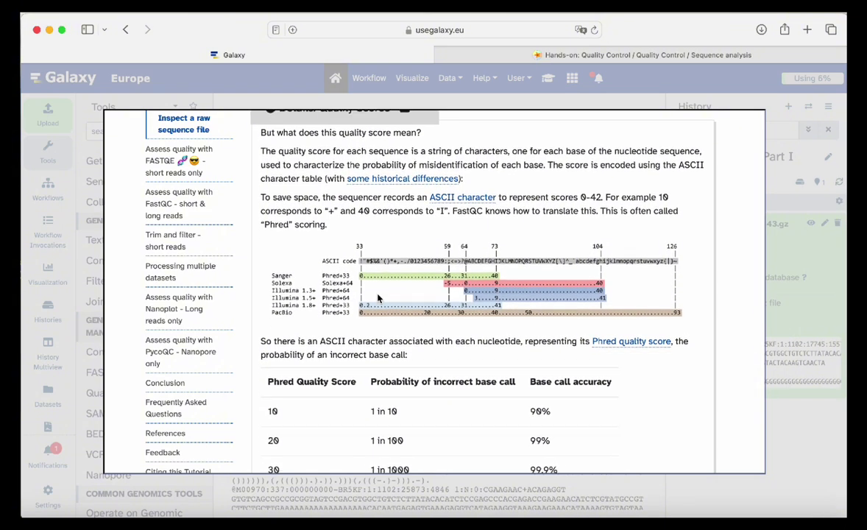
scroll(378, 297, down, 1)
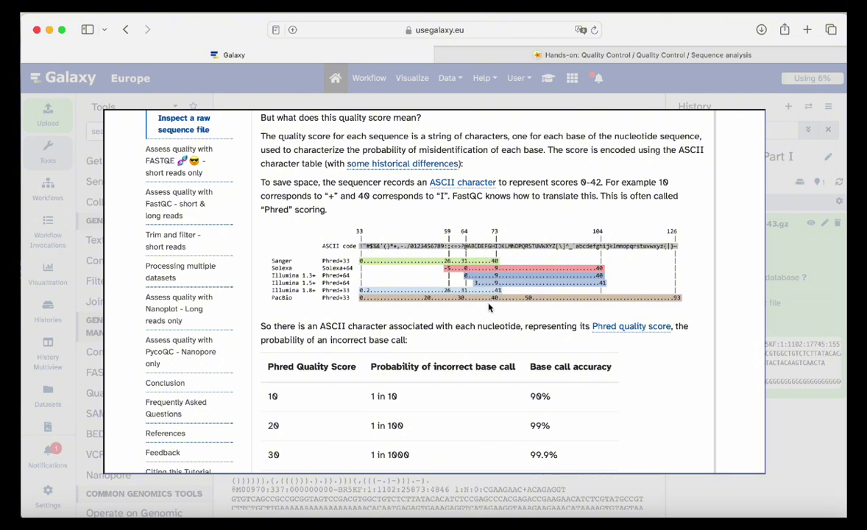
scroll(490, 305, down, 3)
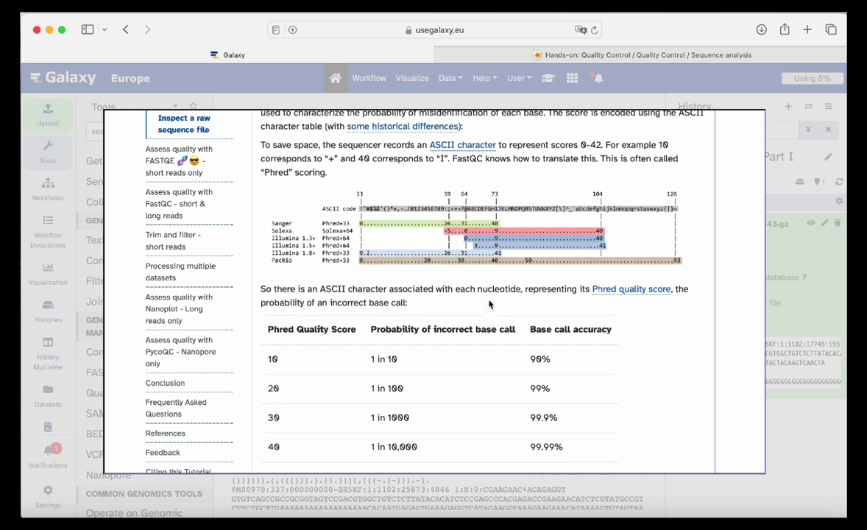
scroll(490, 303, down, 3)
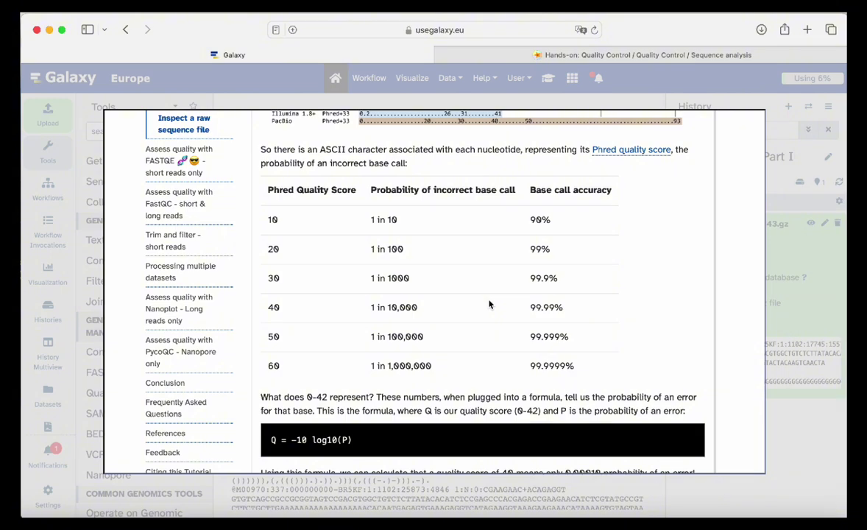
scroll(490, 304, down, 2)
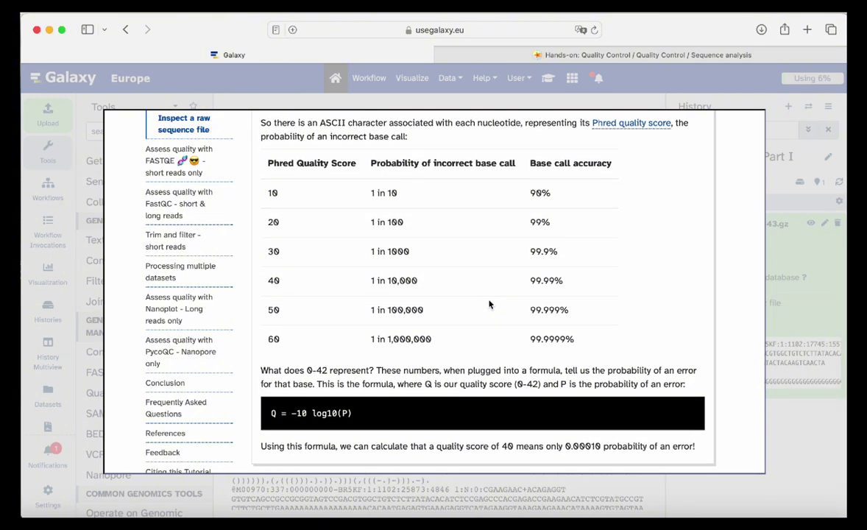
scroll(489, 303, down, 2)
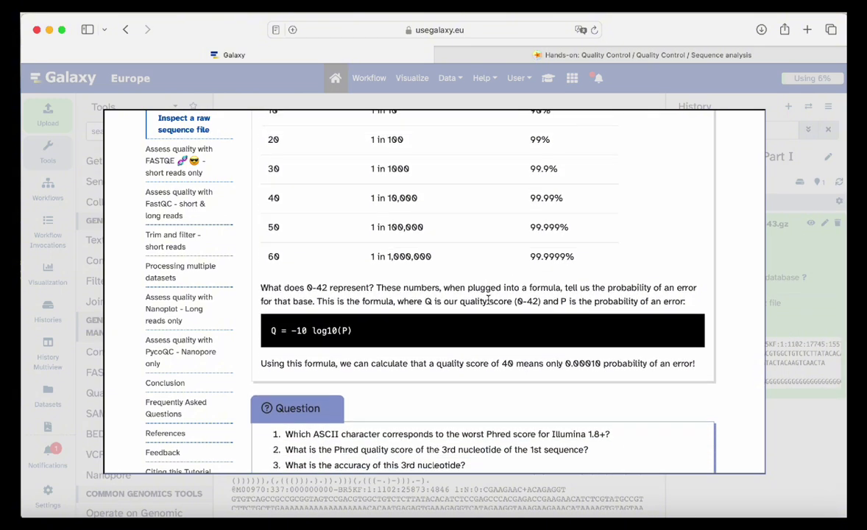
scroll(449, 276, up, 1)
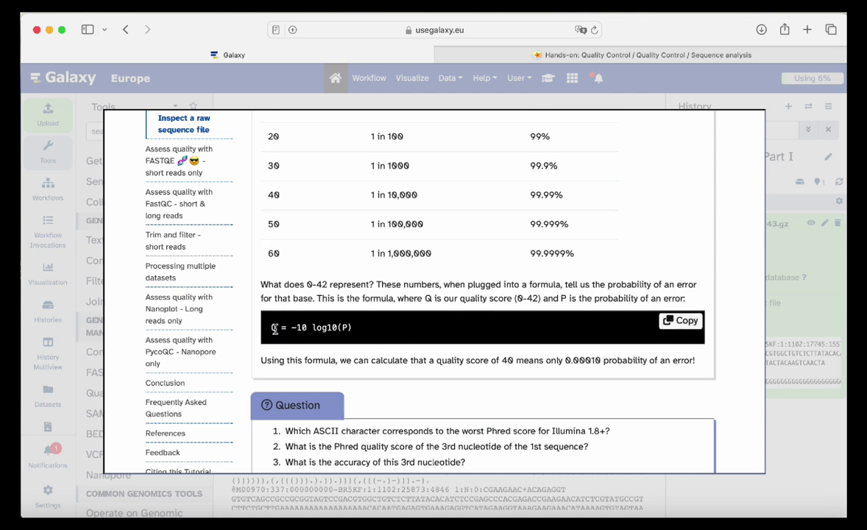
scroll(284, 283, up, 3)
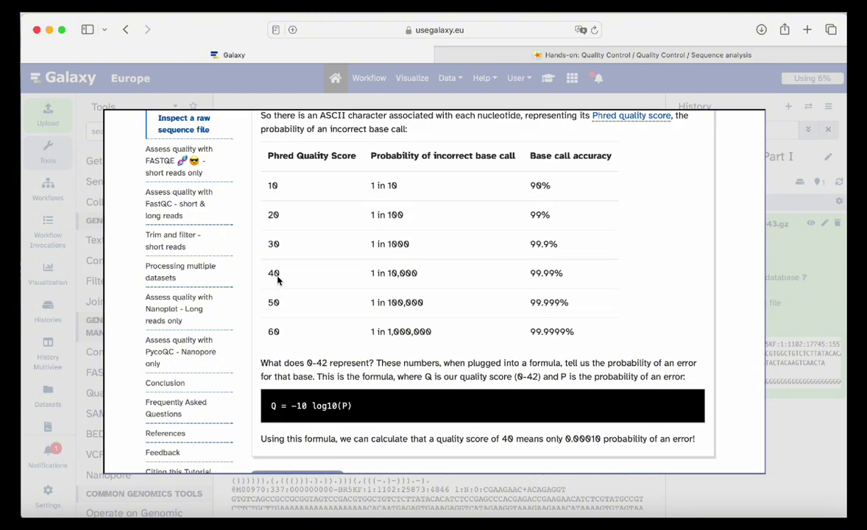
scroll(276, 276, up, 3)
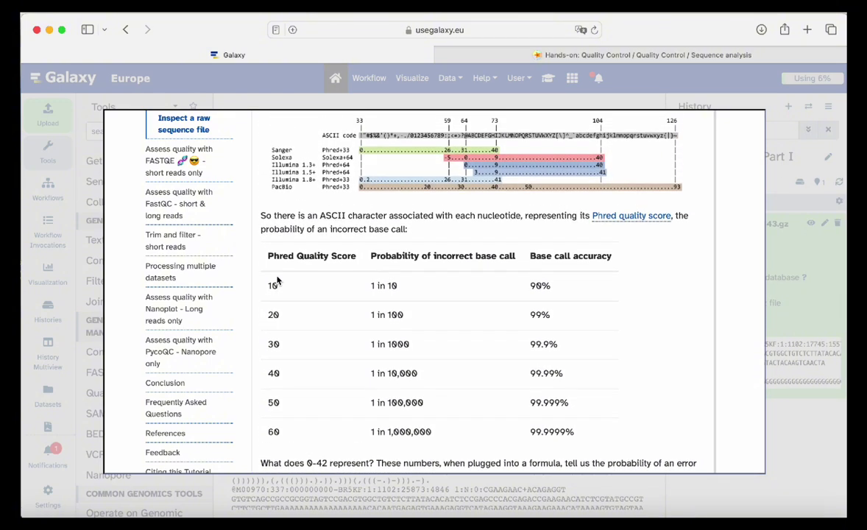
scroll(276, 280, down, 1)
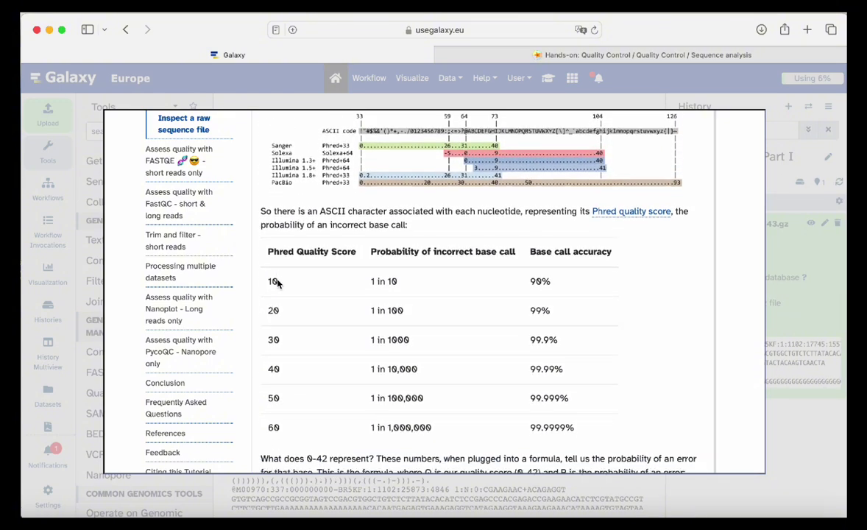
scroll(277, 284, down, 3)
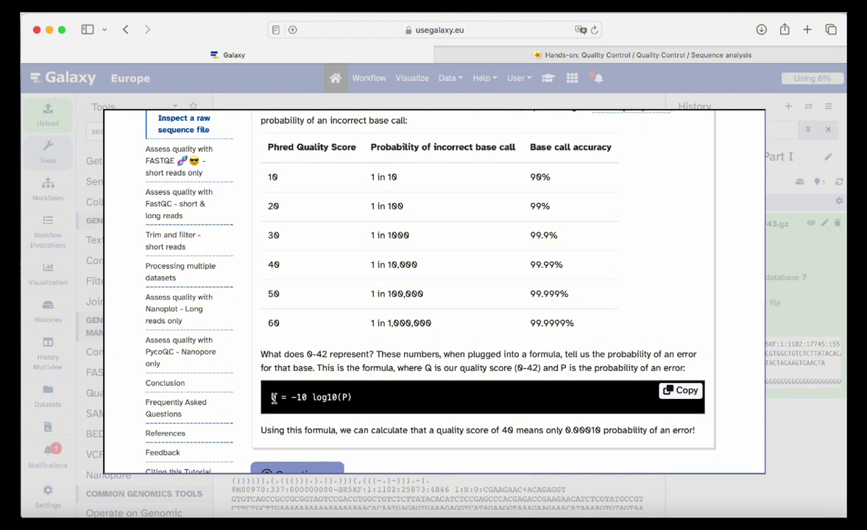
Highlight the formula Q = -10 log10(P), then move down to the Illumina 1.8+ Question box.
drag(273, 398, 353, 397)
click(355, 398)
scroll(445, 342, up, 2)
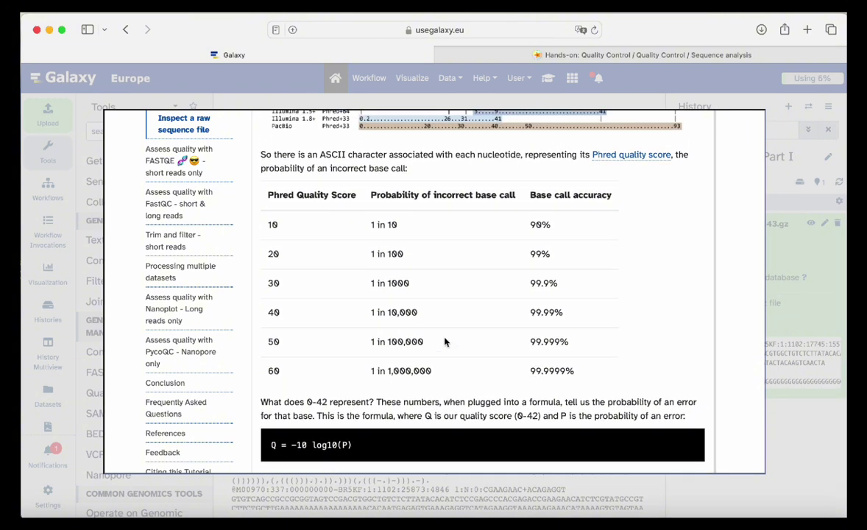
scroll(445, 342, up, 2)
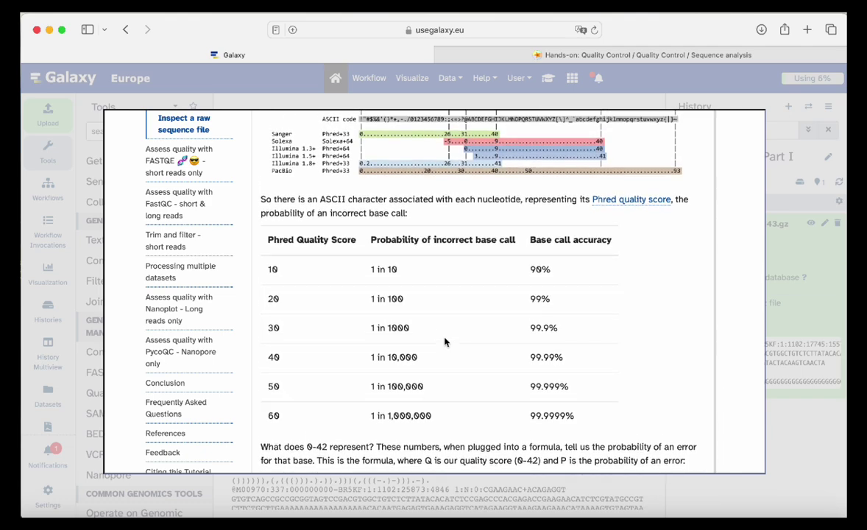
scroll(445, 341, up, 1)
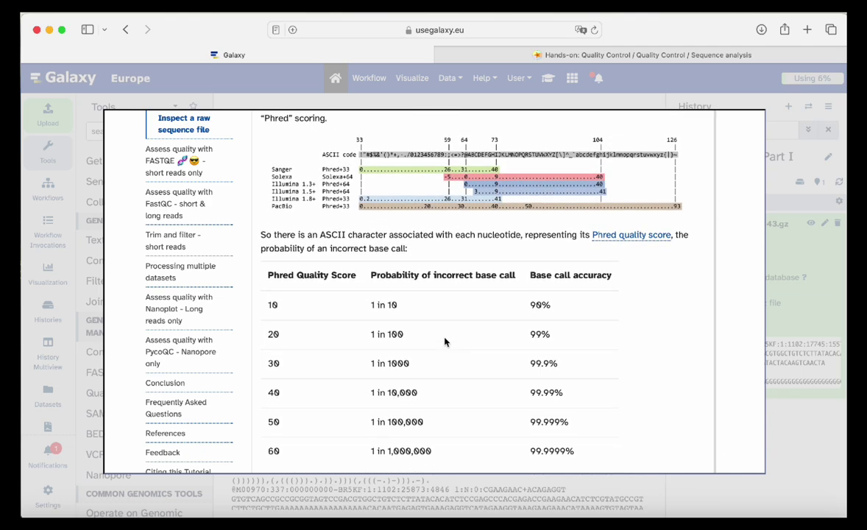
scroll(444, 341, up, 1)
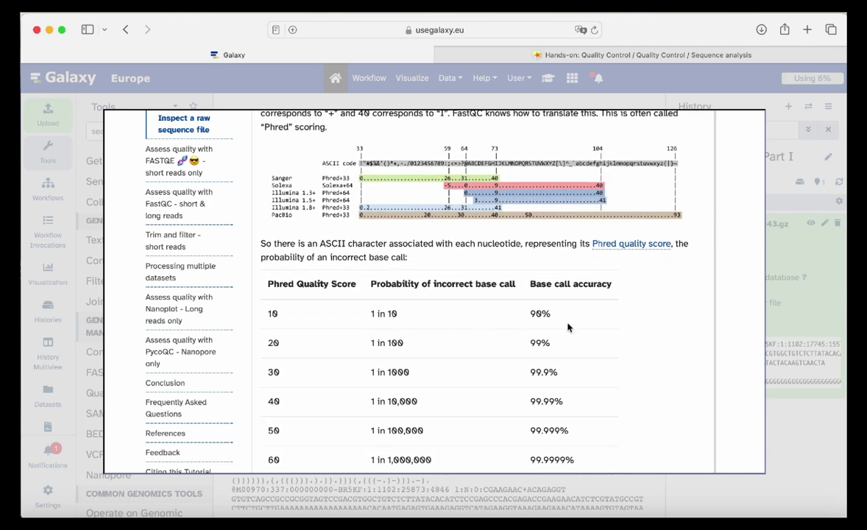
scroll(568, 327, up, 1)
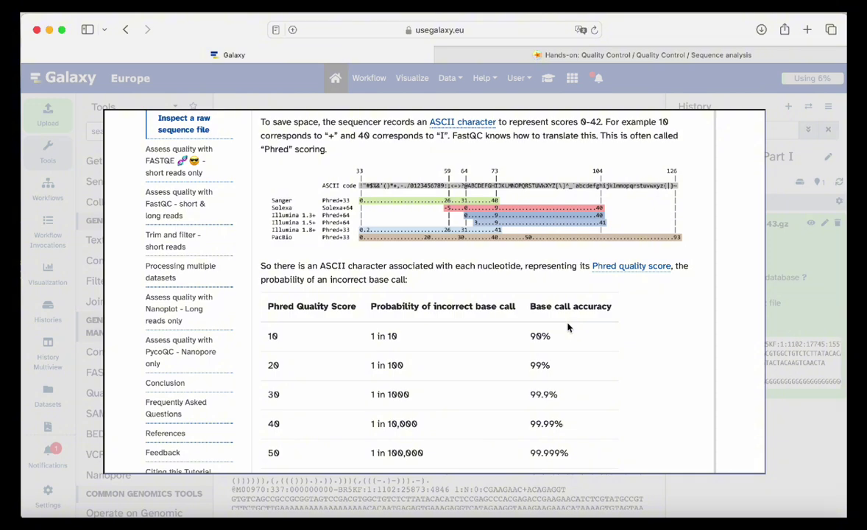
scroll(568, 327, up, 3)
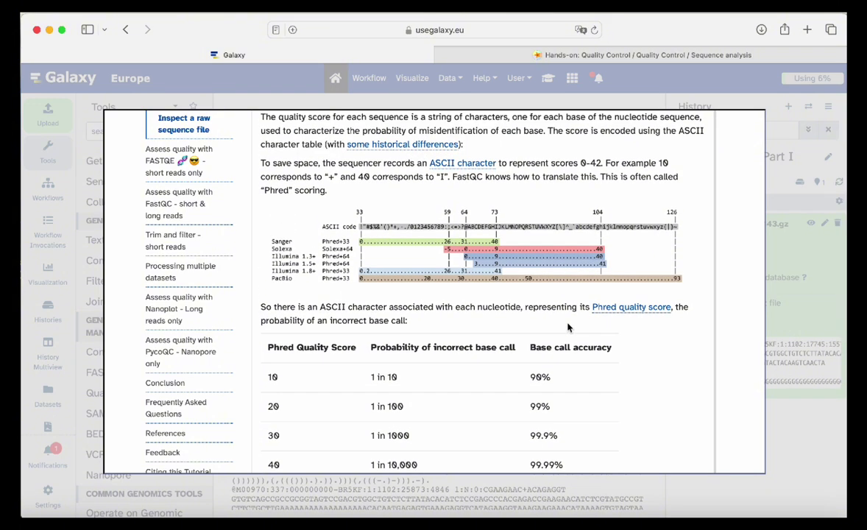
scroll(567, 324, up, 1)
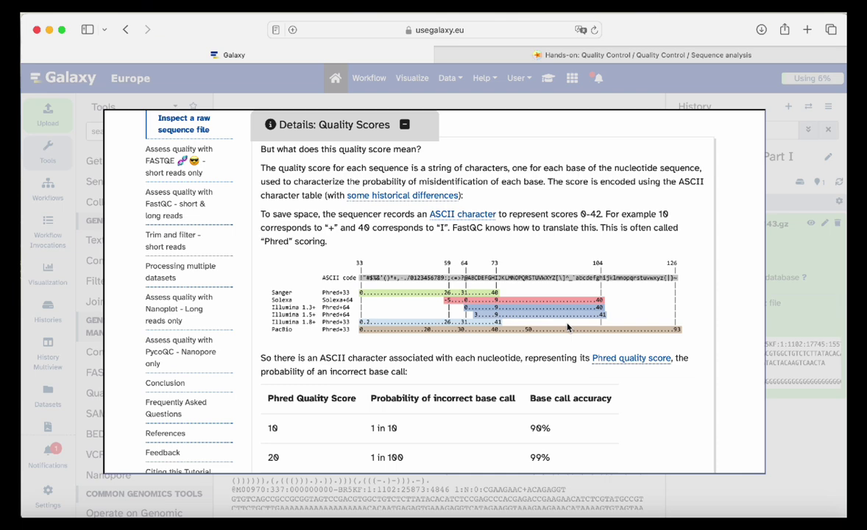
scroll(567, 327, down, 5)
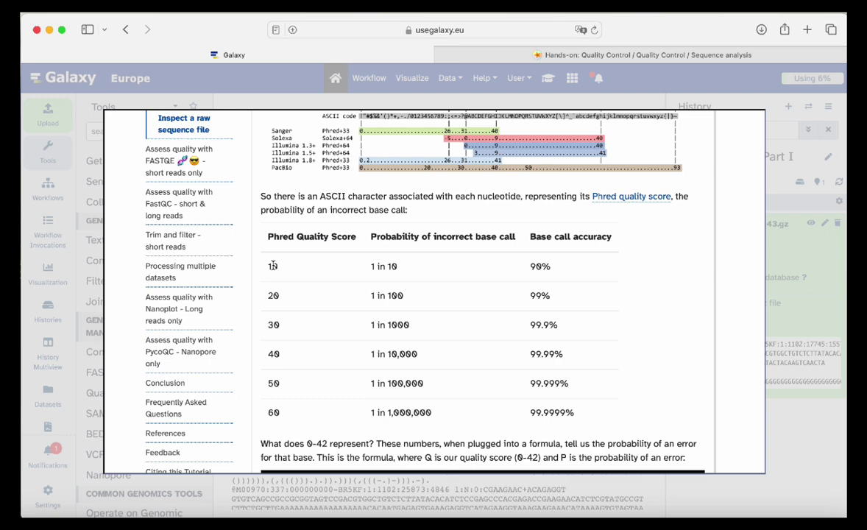
scroll(273, 266, down, 3)
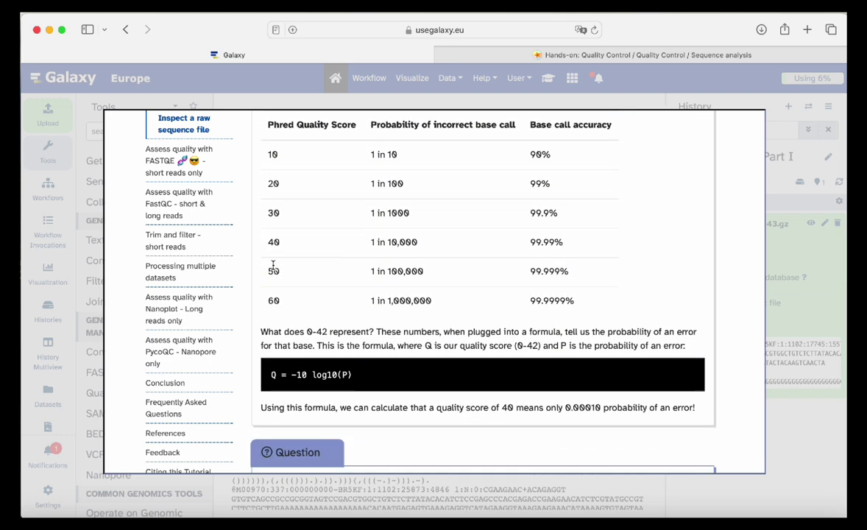
scroll(284, 289, down, 1)
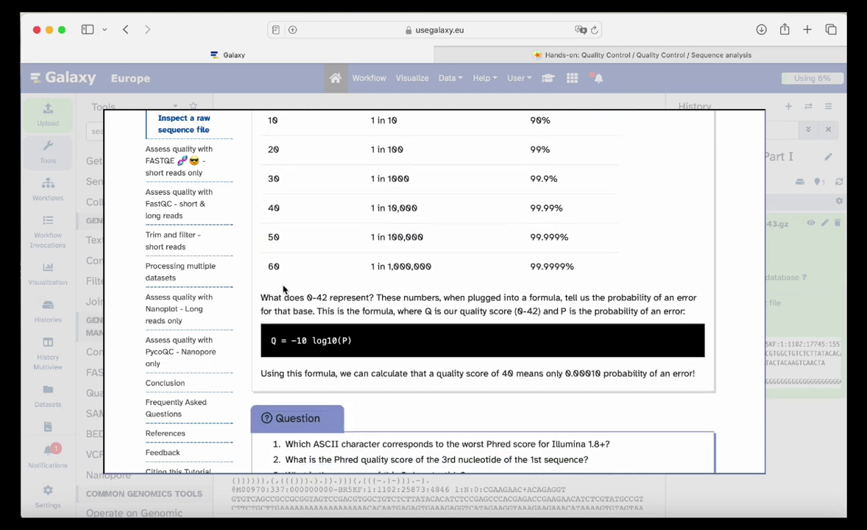
scroll(283, 289, down, 2)
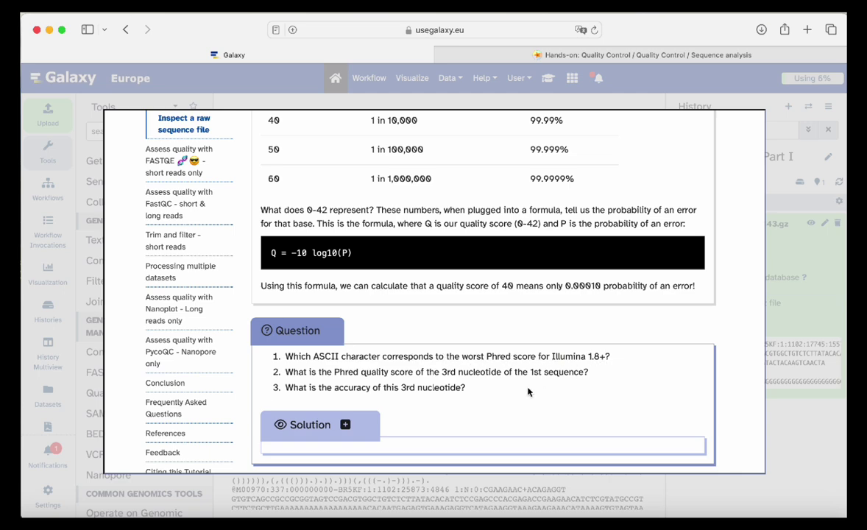
scroll(404, 382, up, 1)
scroll(404, 383, up, 10)
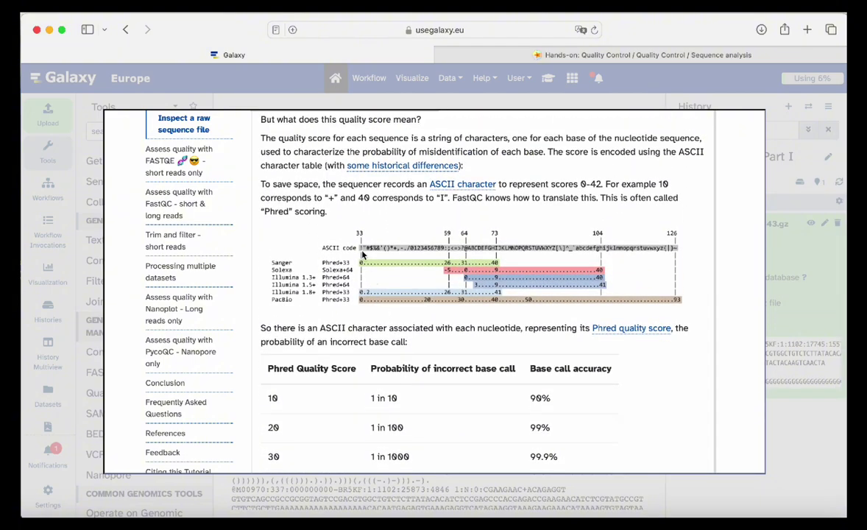
scroll(363, 255, up, 5)
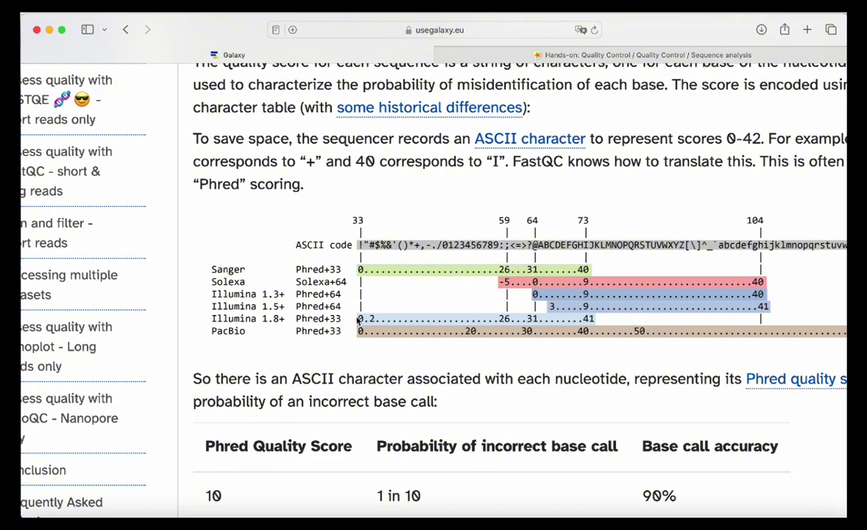
scroll(401, 305, down, 5)
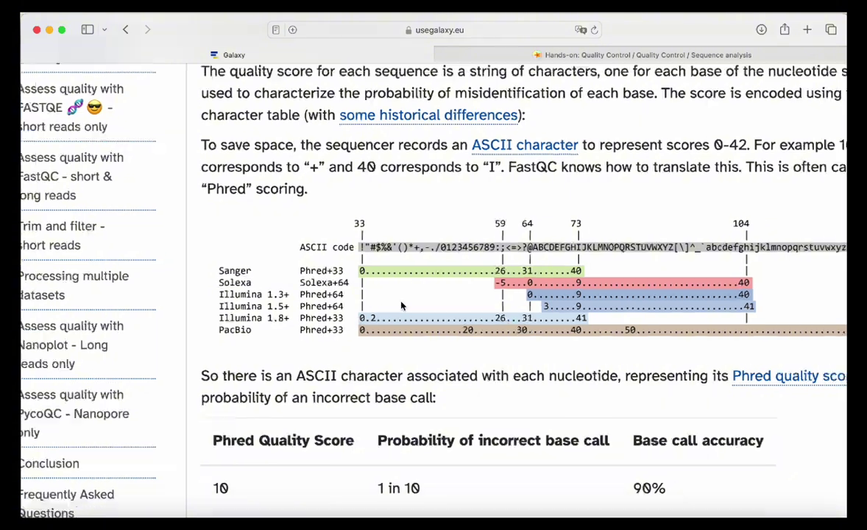
scroll(401, 305, down, 5)
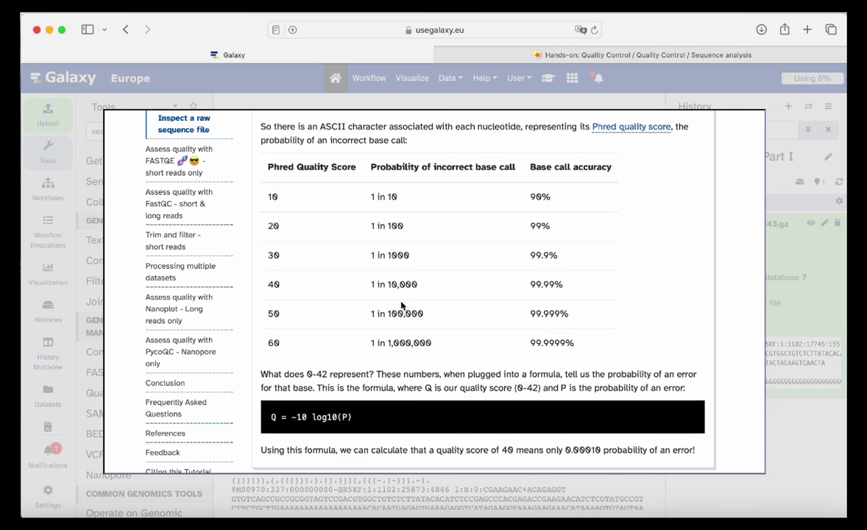
scroll(402, 306, down, 1)
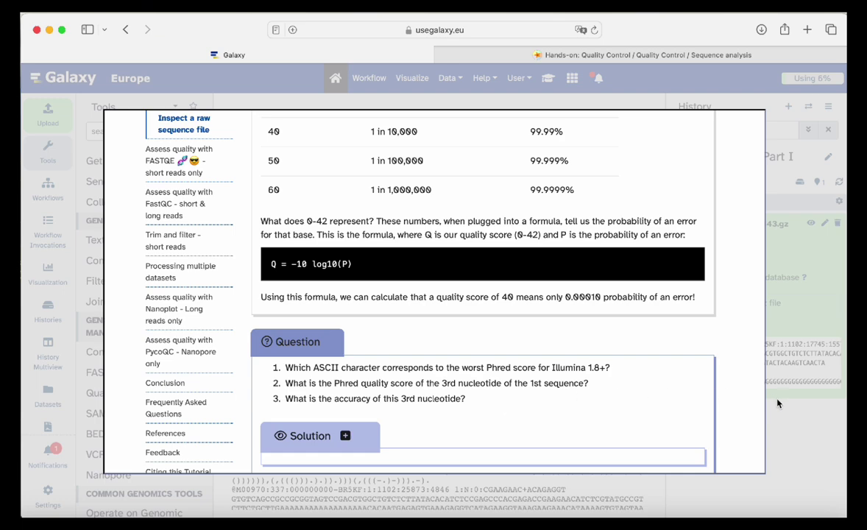
Close the tutorial and mark the first three bases of the first read.
click(788, 432)
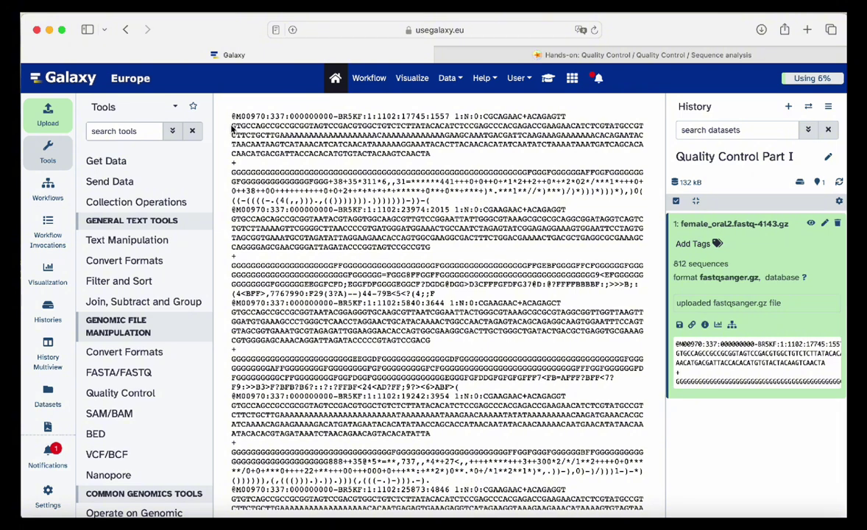
drag(232, 127, 241, 127)
click(246, 127)
Reopen the tutorial and reveal the Solution: '!' worst score, G scores 38, 99.99% accurate.
click(549, 83)
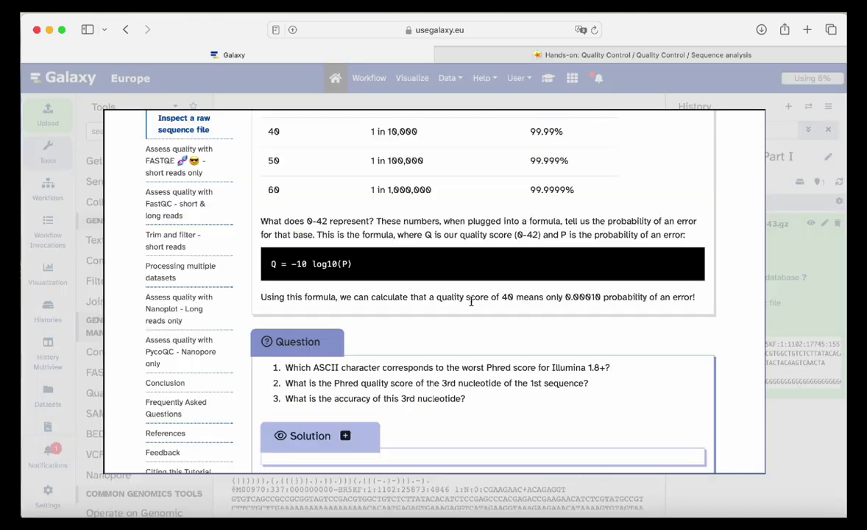
scroll(471, 302, up, 5)
scroll(472, 302, up, 3)
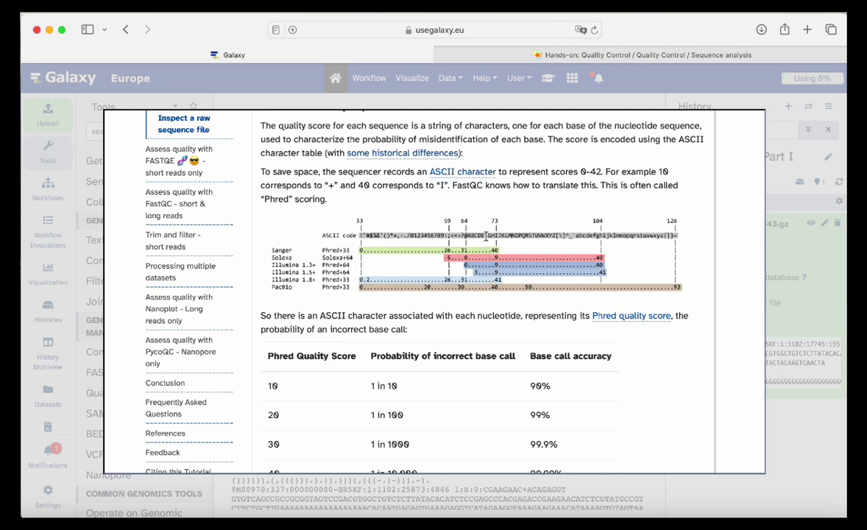
scroll(485, 273, down, 5)
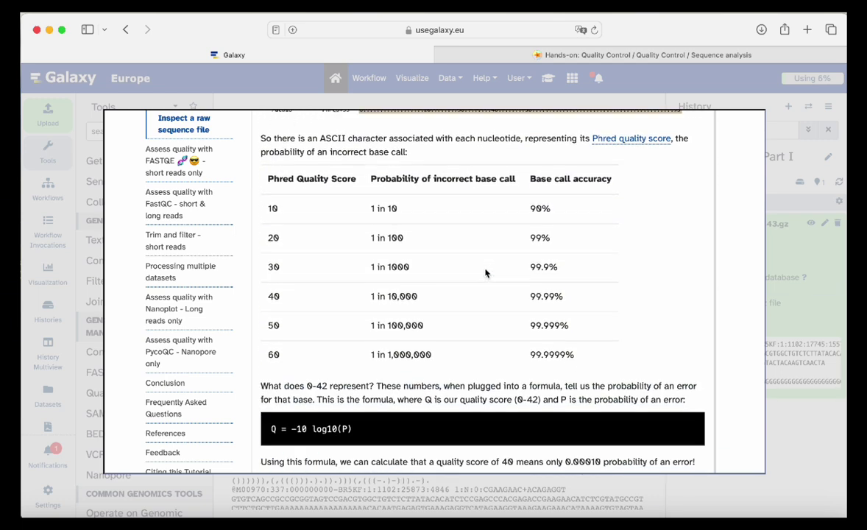
scroll(485, 273, down, 2)
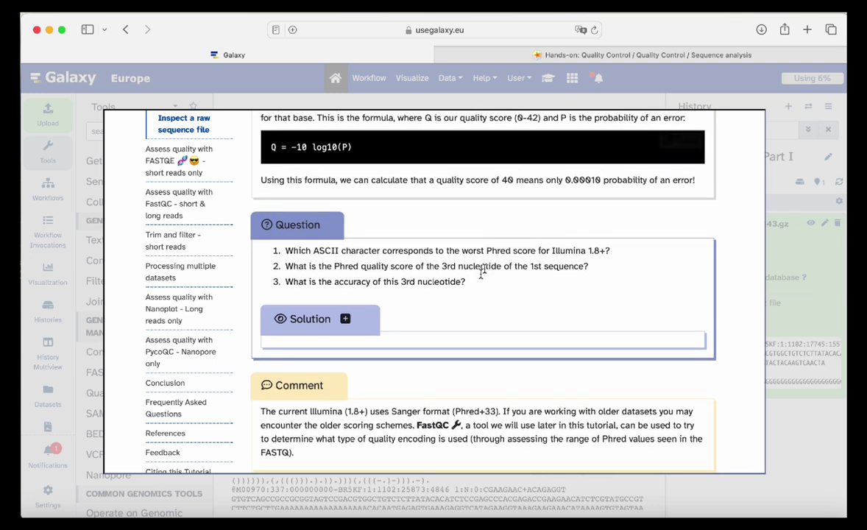
click(345, 318)
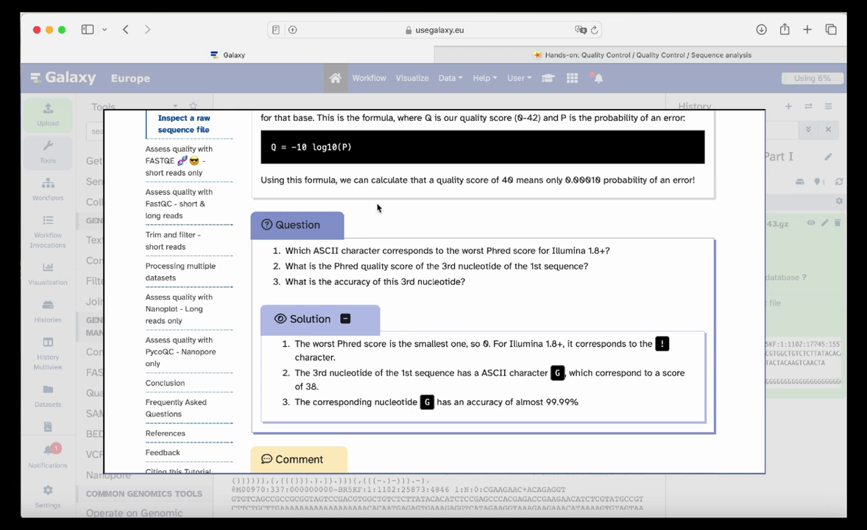
mouse_move(254, 144)
drag(549, 403, 564, 403)
scroll(601, 408, up, 4)
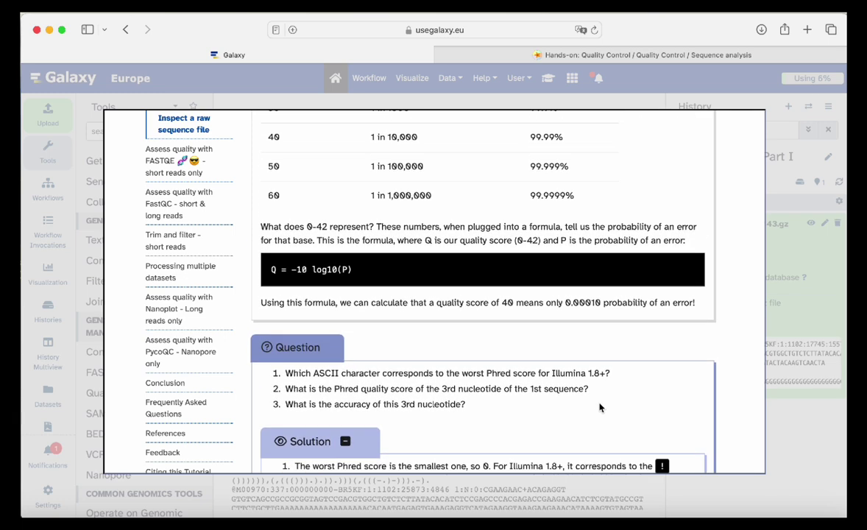
Run FASTQE on female_oral2.fastq-4143.gz with Mean as the only score type.
click(653, 93)
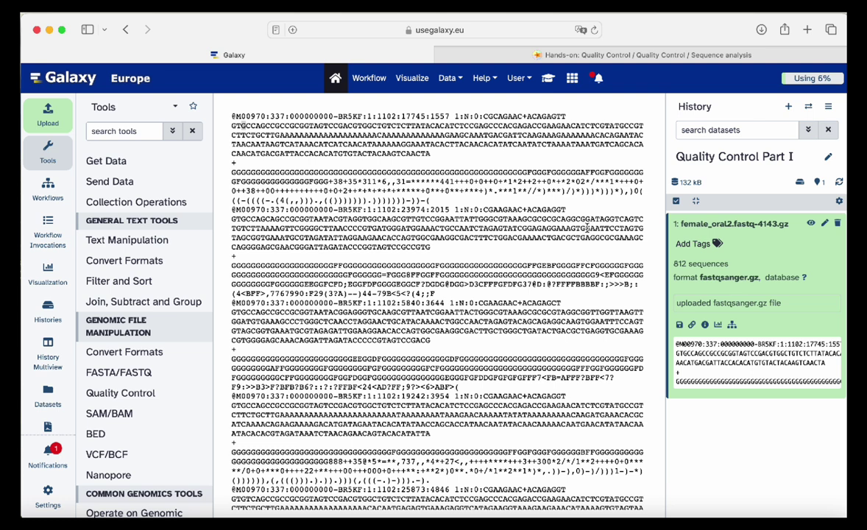
click(137, 133)
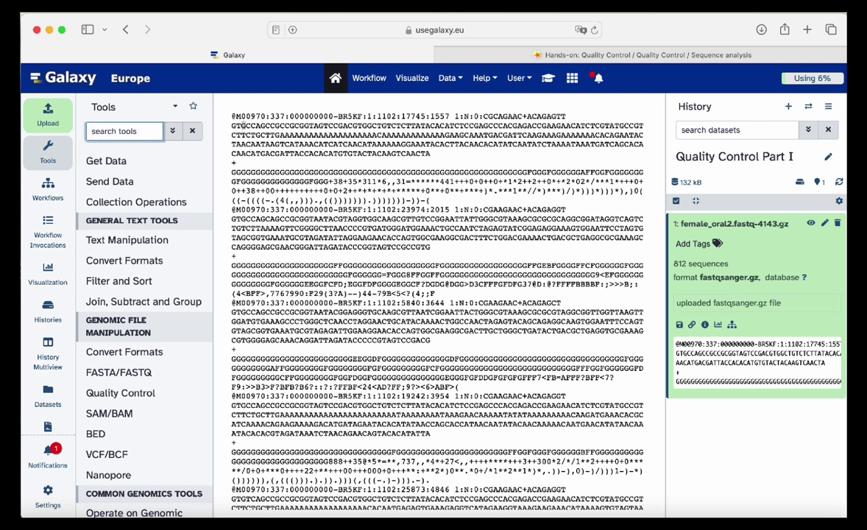
text(FASTQE)
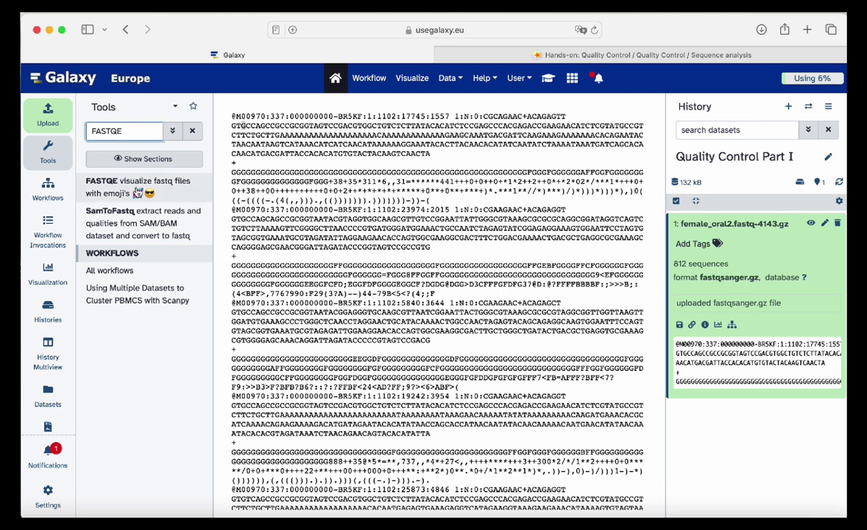
click(138, 193)
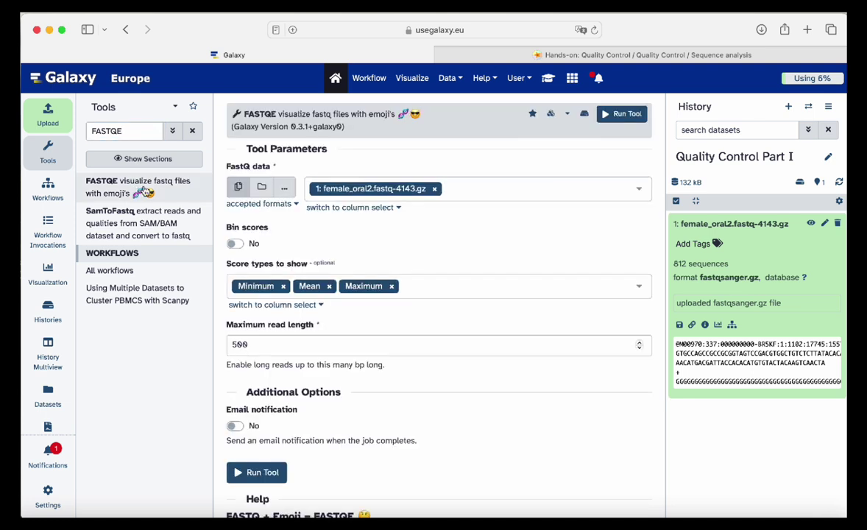
click(392, 287)
click(283, 286)
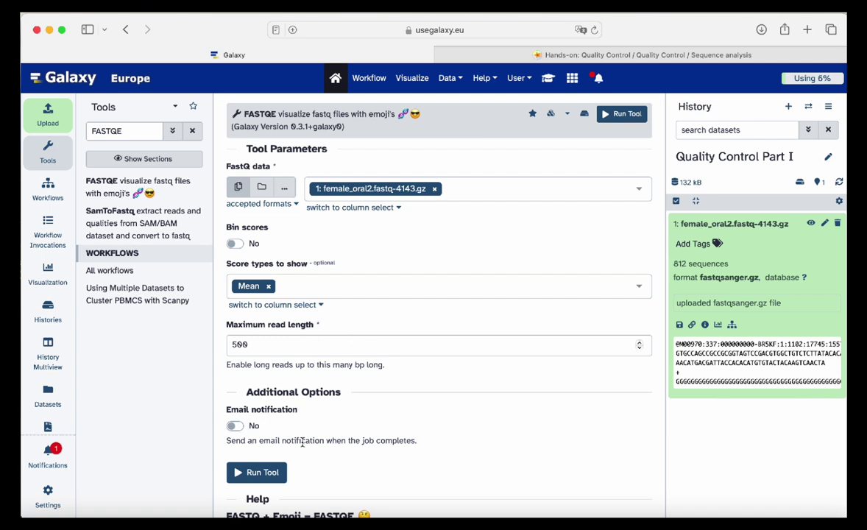
click(274, 471)
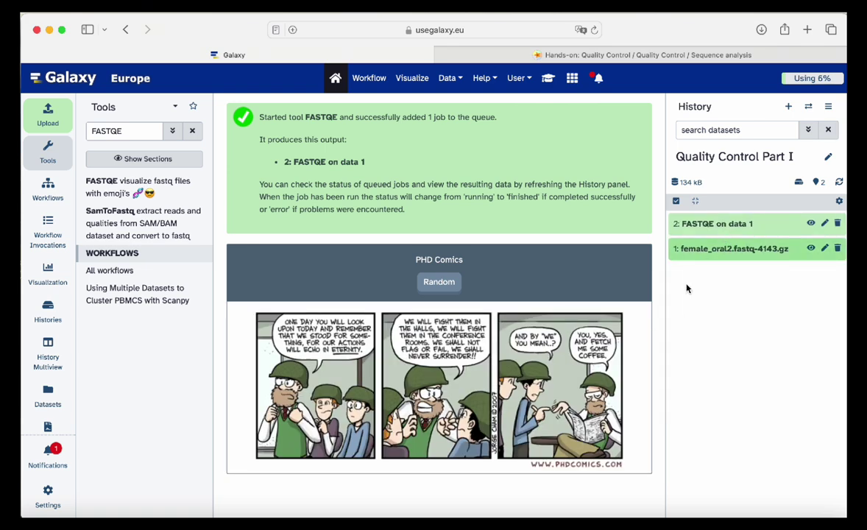
Expand '2: FASTQE on data 1' and display its emoji report of mean quality scores.
click(691, 224)
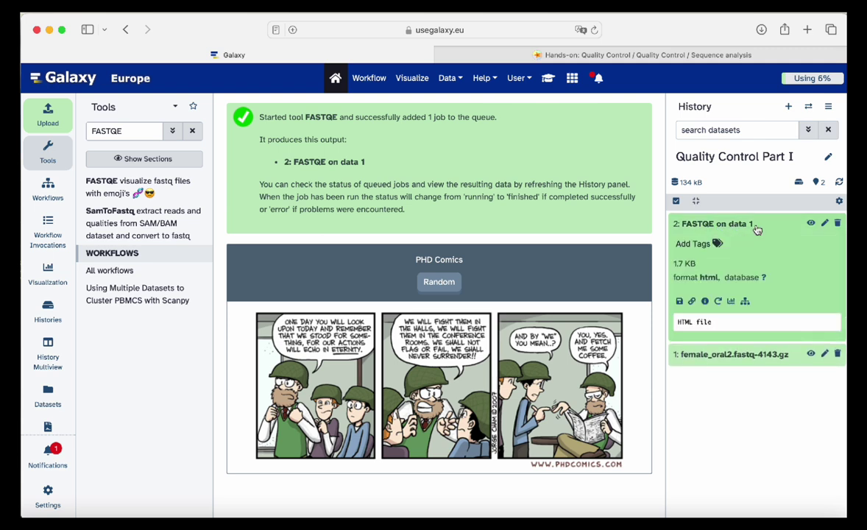
click(811, 224)
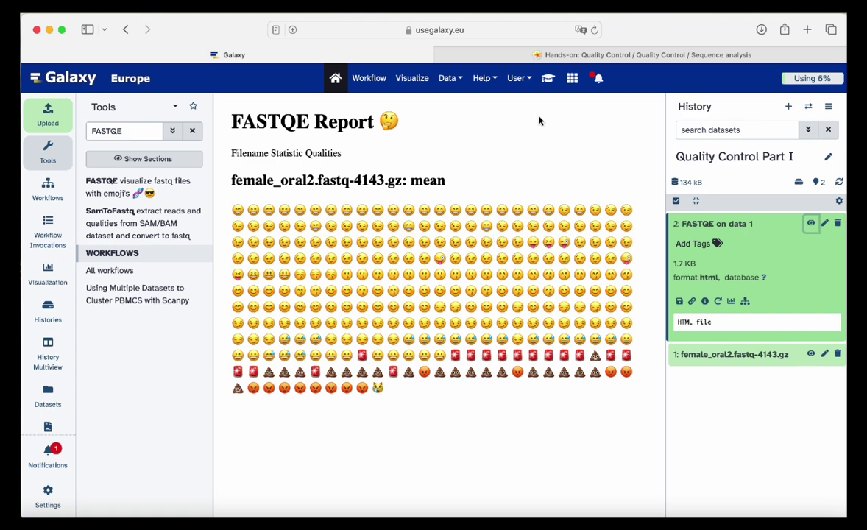
Reopen the training tutorial and read through the Phred score to ASCII/emoji table.
click(548, 78)
scroll(422, 272, down, 2)
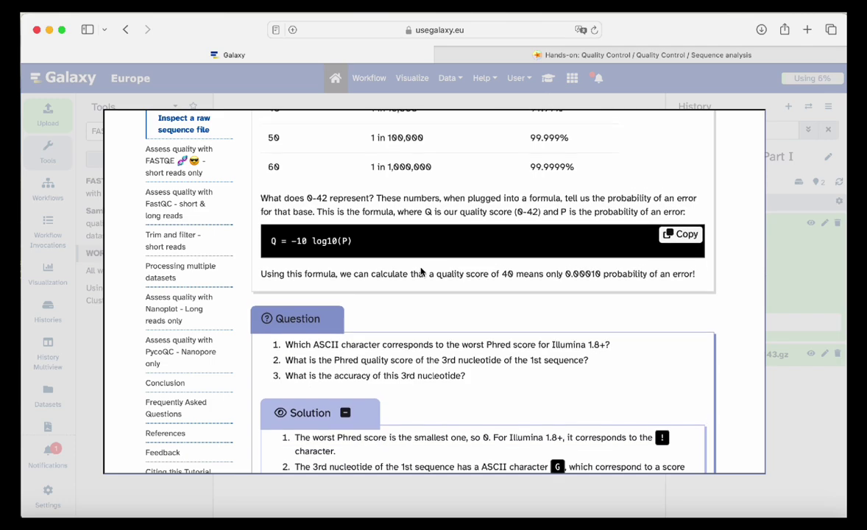
scroll(422, 272, down, 10)
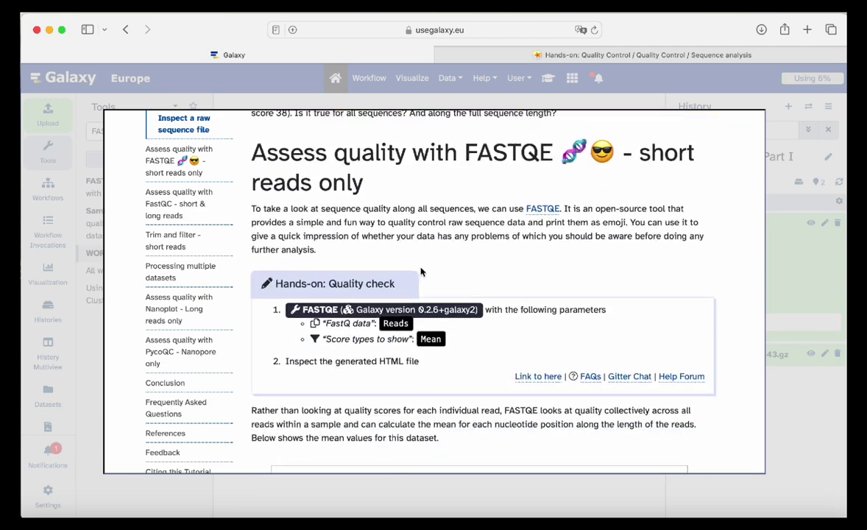
scroll(422, 272, down, 10)
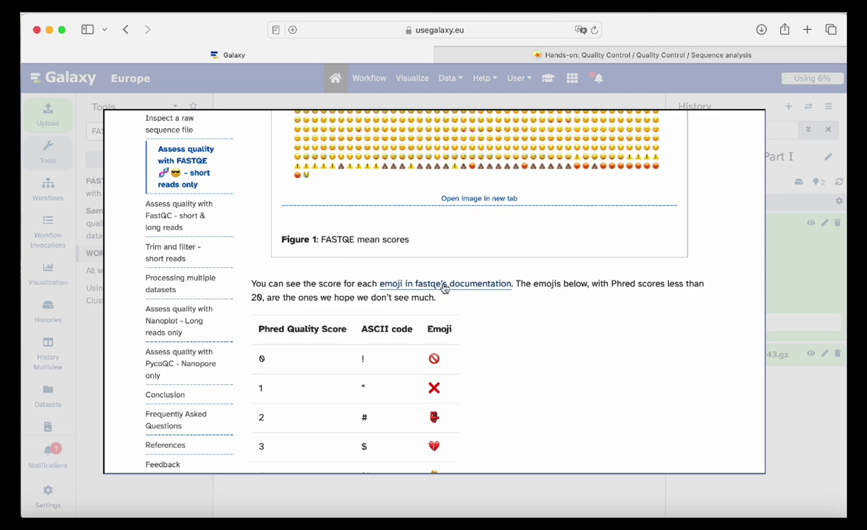
scroll(463, 288, down, 2)
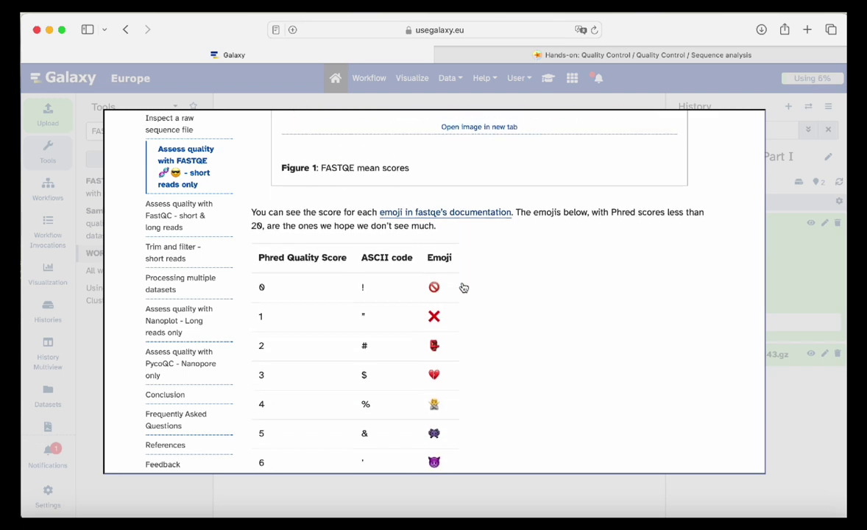
scroll(463, 287, down, 2)
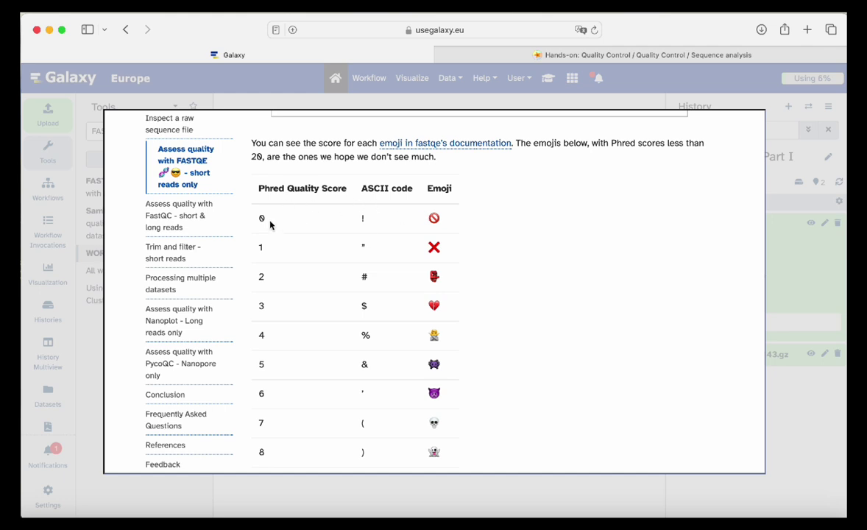
scroll(271, 225, down, 2)
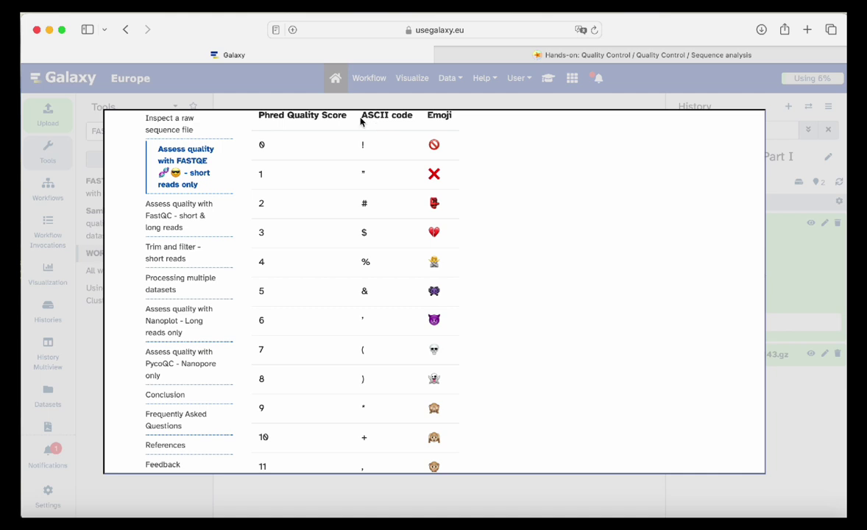
drag(361, 120, 333, 103)
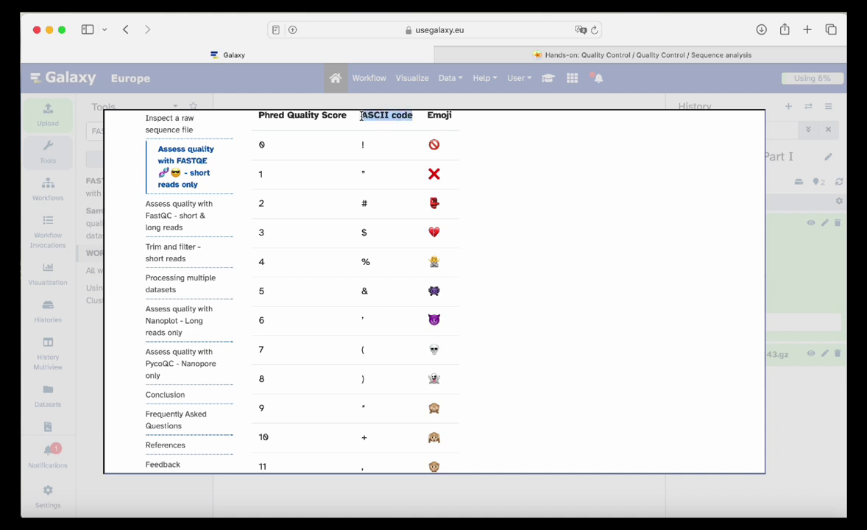
Close the tutorial overlay to return to the FASTQE emoji report.
scroll(383, 175, down, 3)
scroll(384, 174, up, 3)
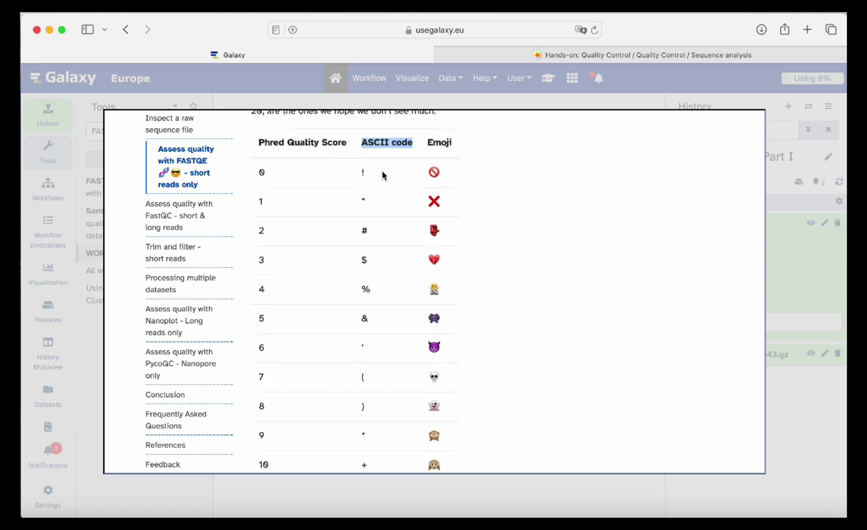
click(506, 103)
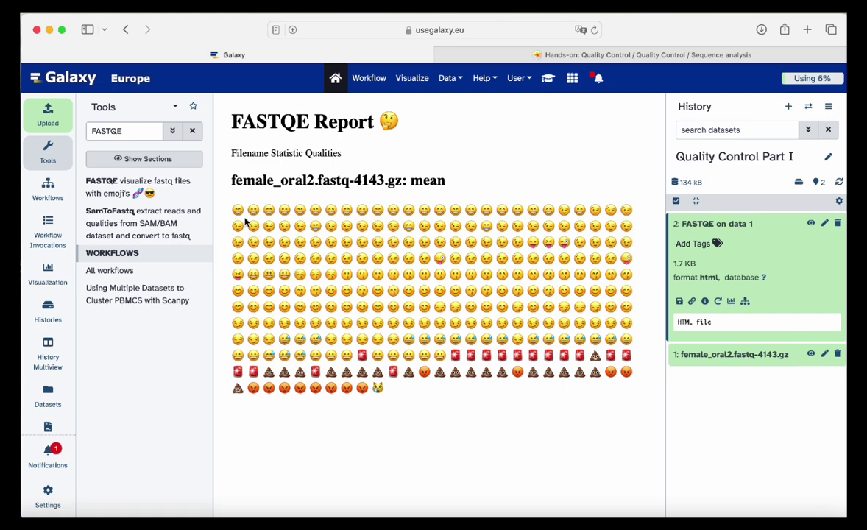
drag(242, 213, 504, 397)
click(449, 355)
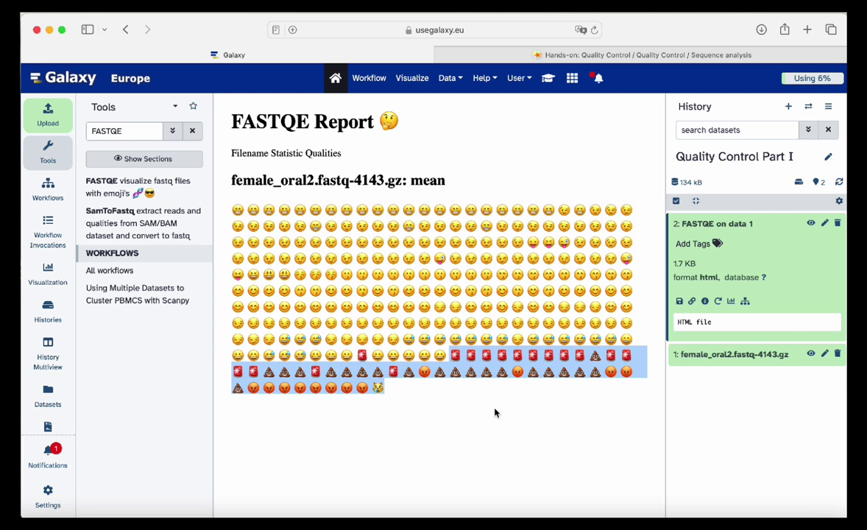
click(539, 317)
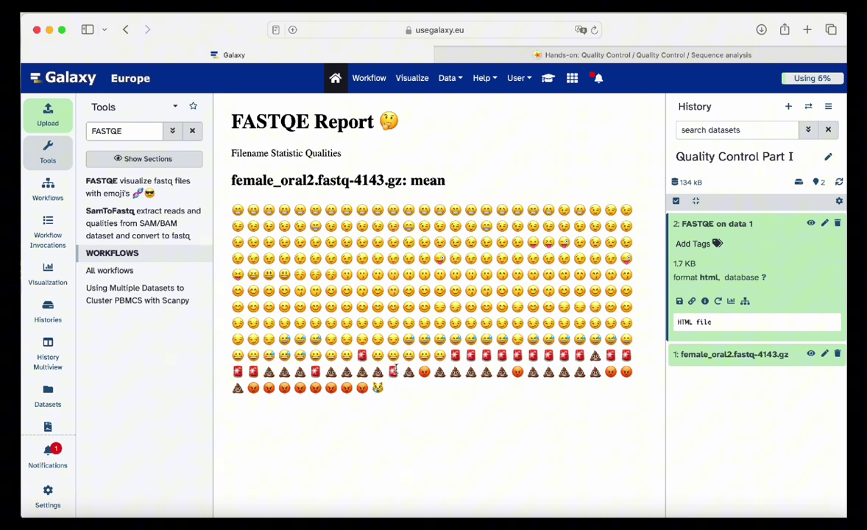
double_click(377, 387)
Replace the FASTQE tool search with a search for FASTQC.
click(192, 131)
click(89, 132)
text(FAS)
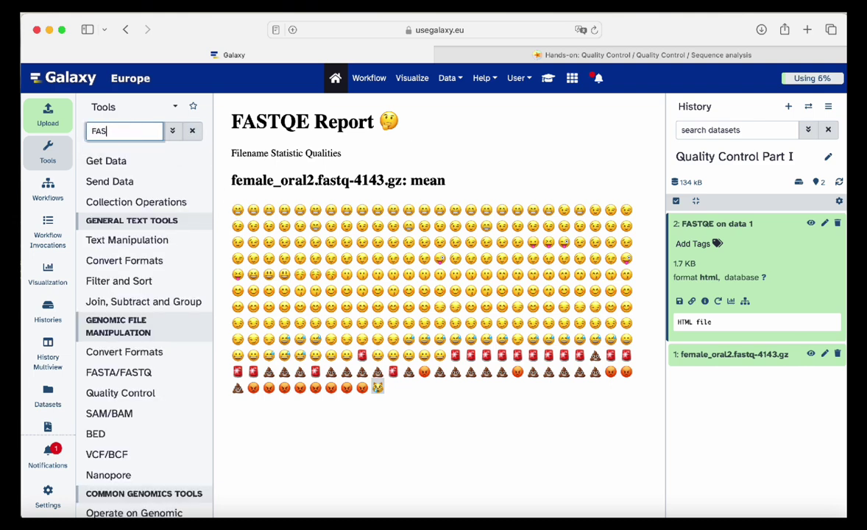
text(TQC)
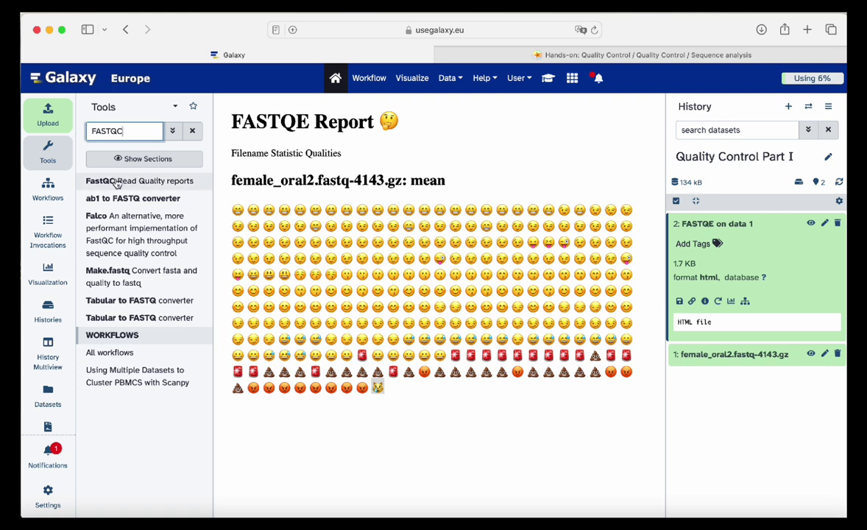
Run FastQC with default settings on female_oral2.fastq-4143.gz as the raw read data.
click(114, 181)
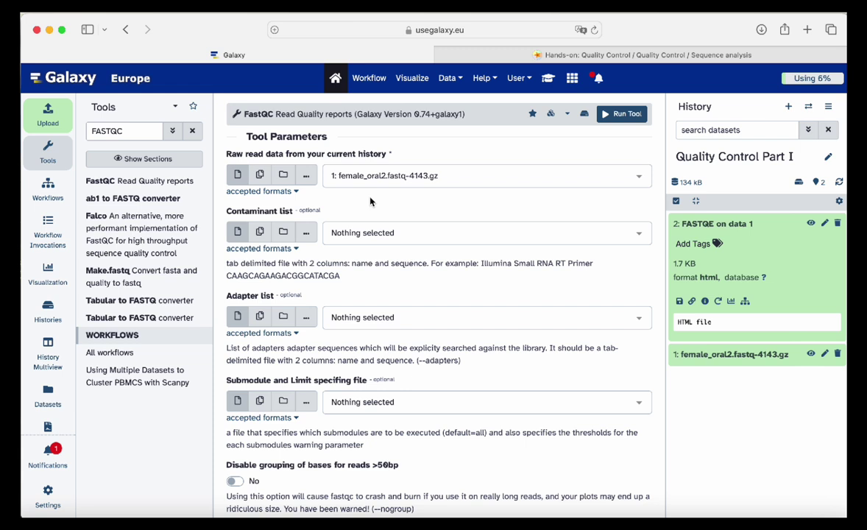
click(487, 183)
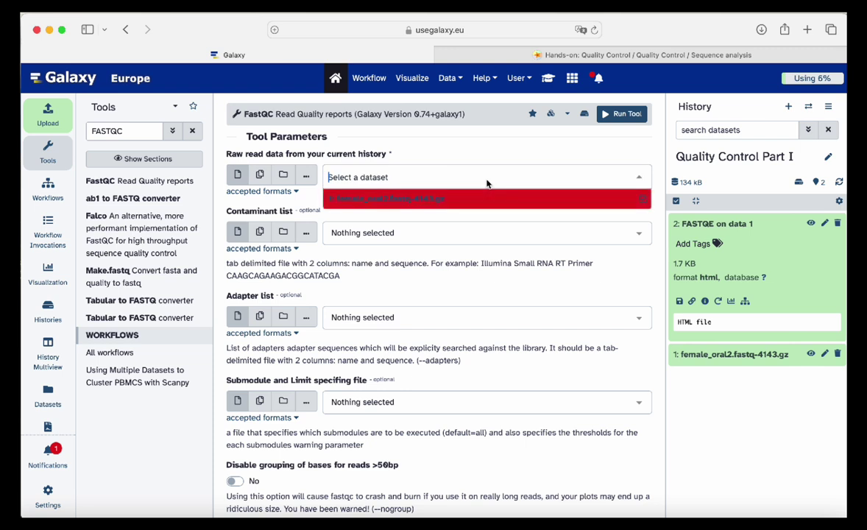
click(477, 204)
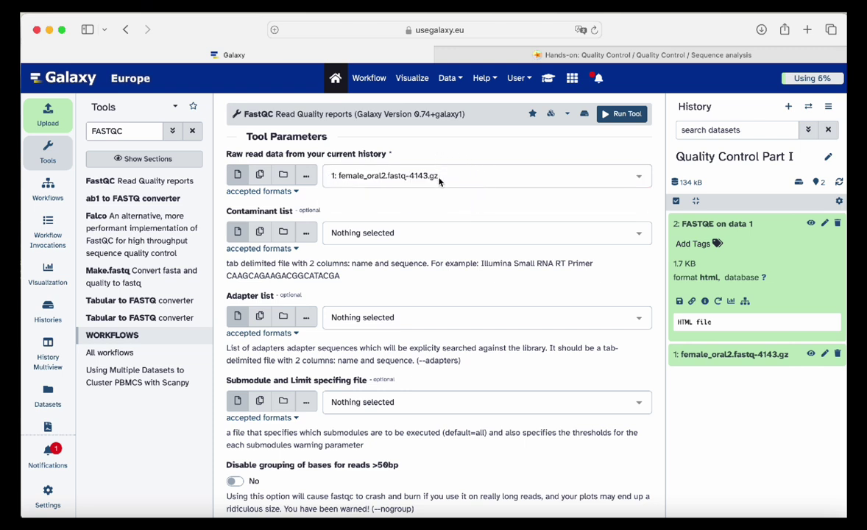
scroll(440, 198, down, 2)
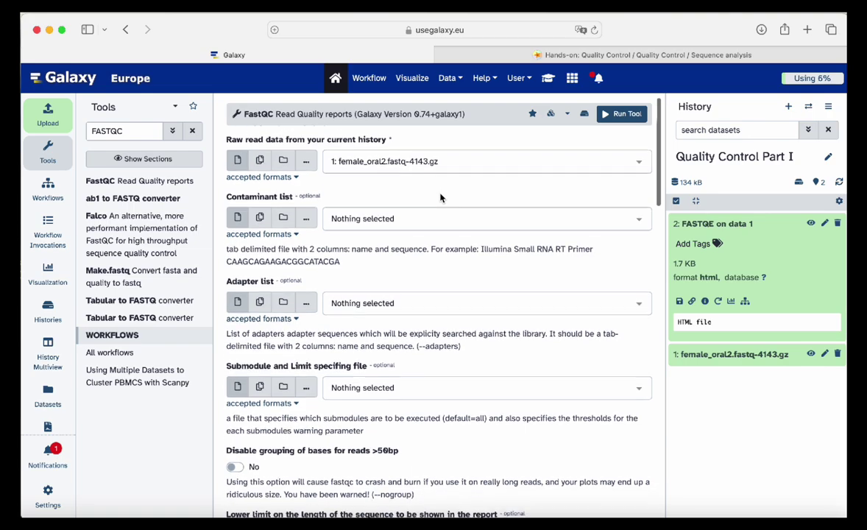
scroll(440, 198, down, 3)
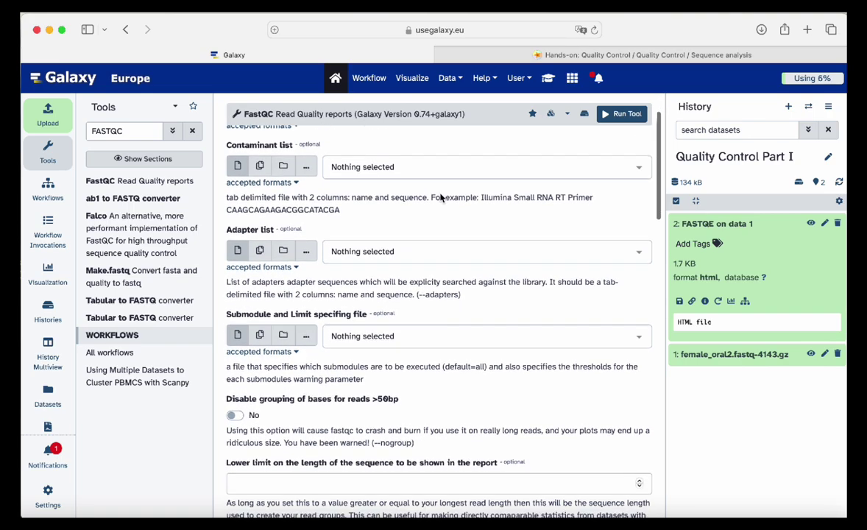
scroll(441, 197, down, 4)
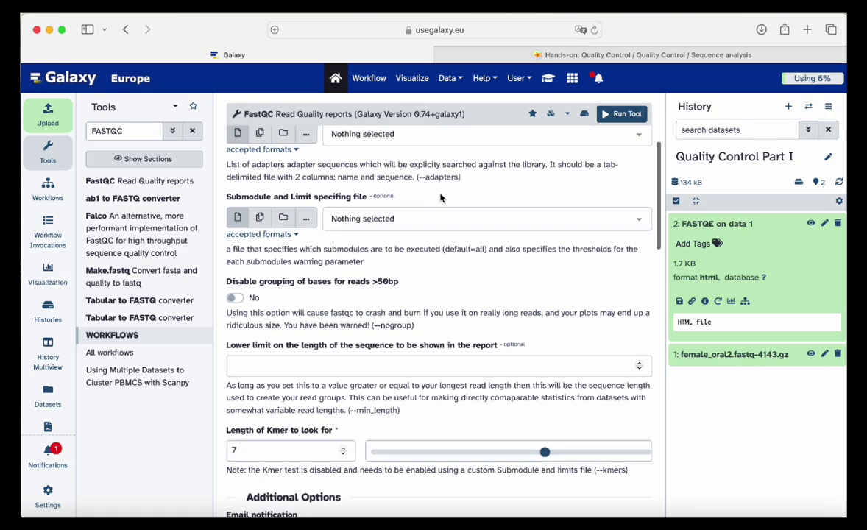
scroll(441, 197, down, 5)
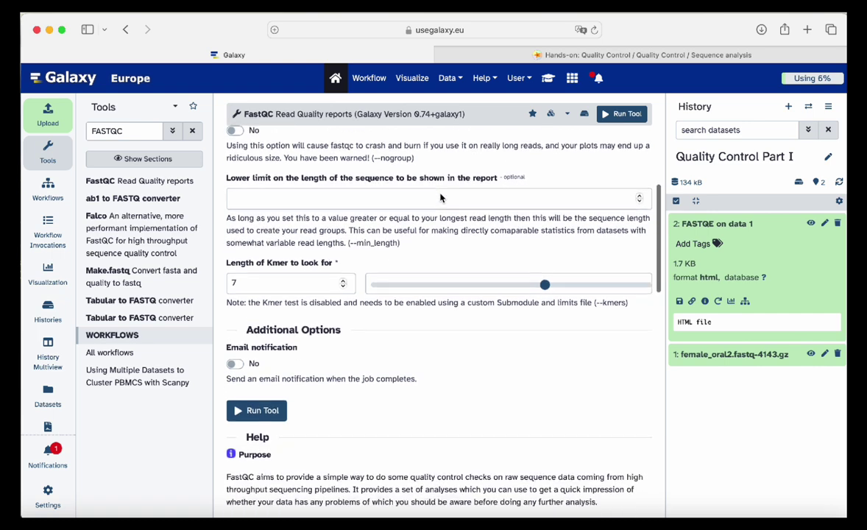
scroll(440, 194, down, 1)
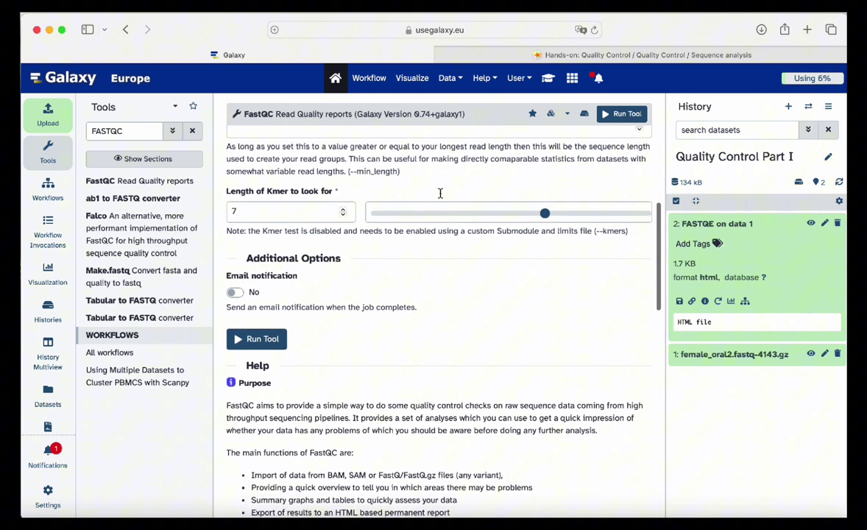
click(279, 340)
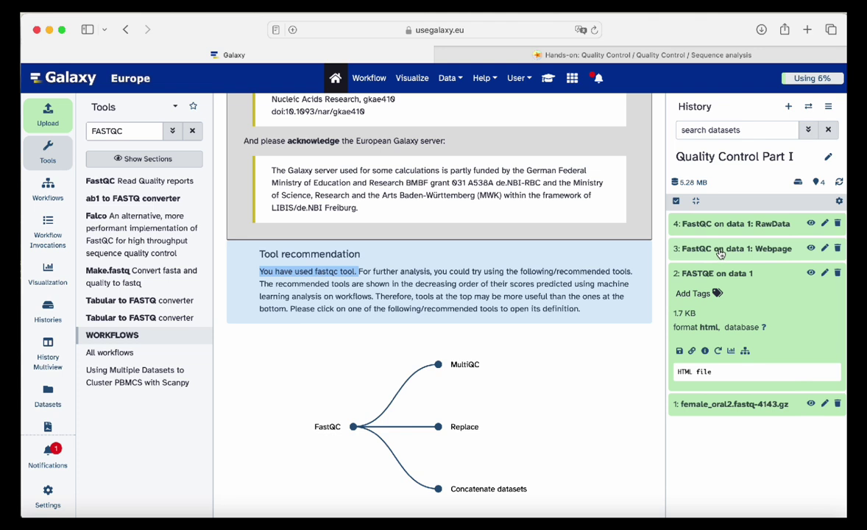
Expand the FastQC Webpage and RawData outputs, then view 'FastQC on data 1: Webpage'.
click(721, 252)
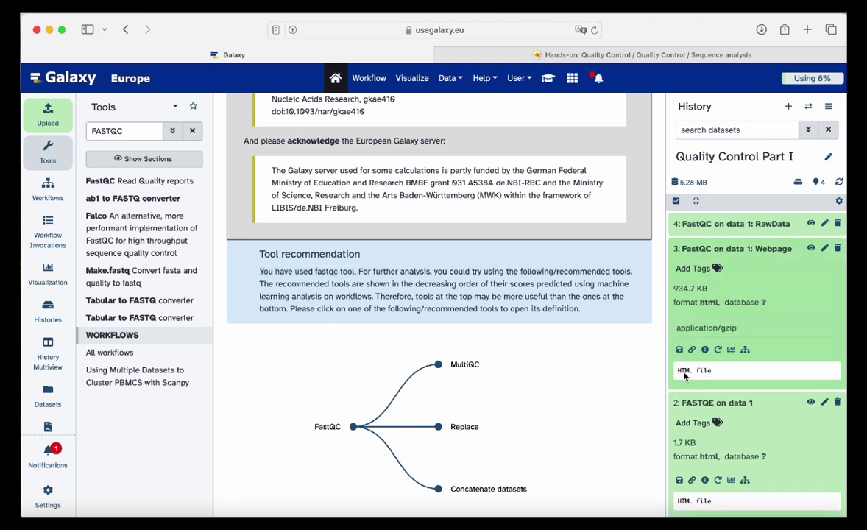
click(736, 224)
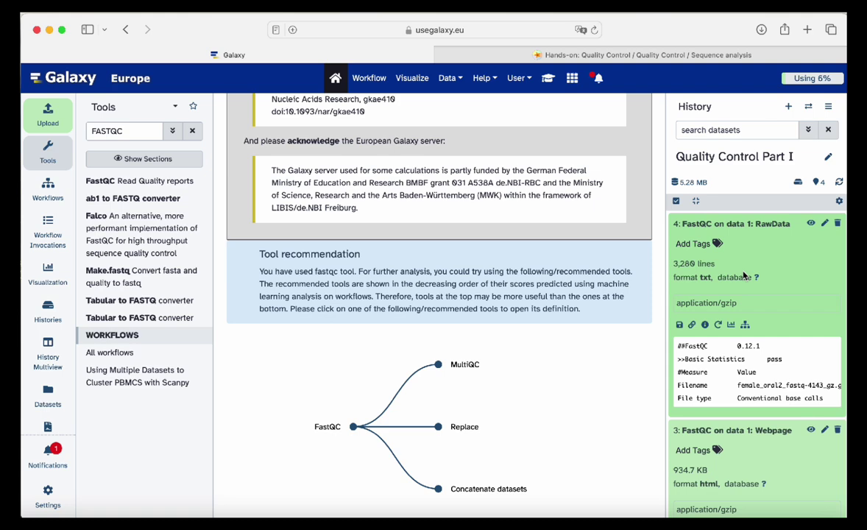
click(811, 431)
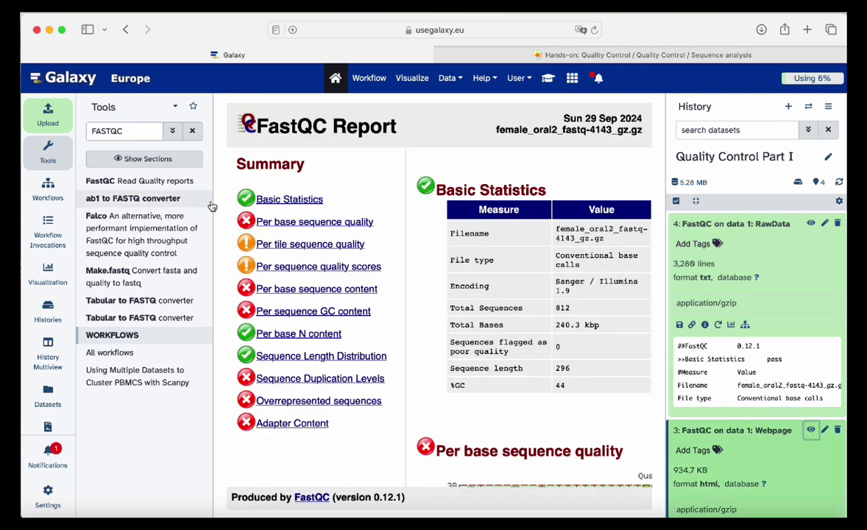
Narrow the Tools panel to widen the report and highlight the Encoding, Sanger / Illumina 1.9.
drag(212, 207, 197, 206)
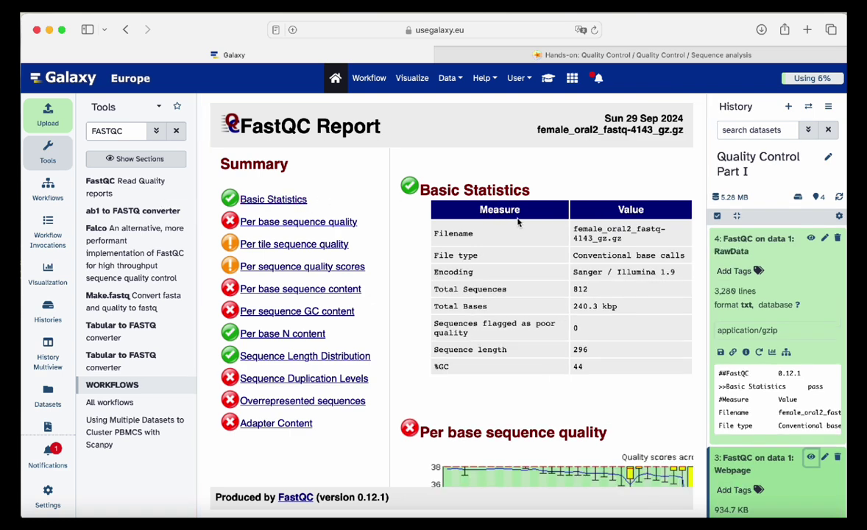
scroll(517, 221, down, 1)
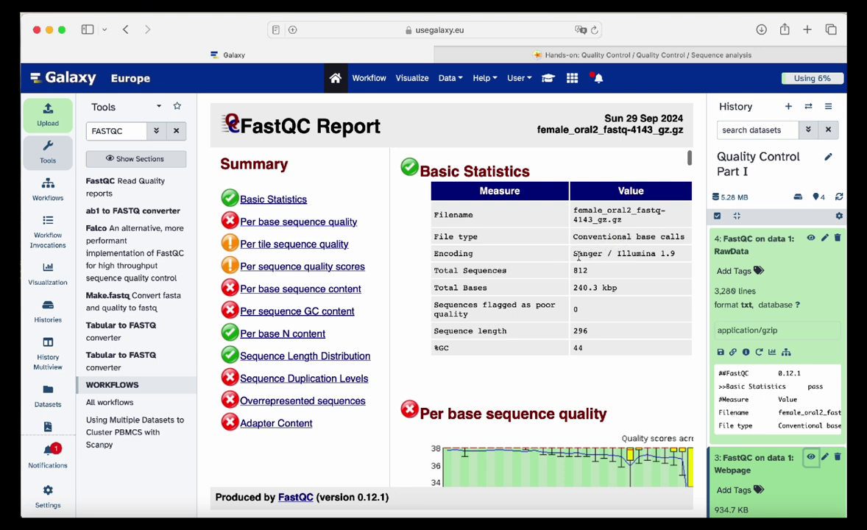
drag(574, 254, 679, 251)
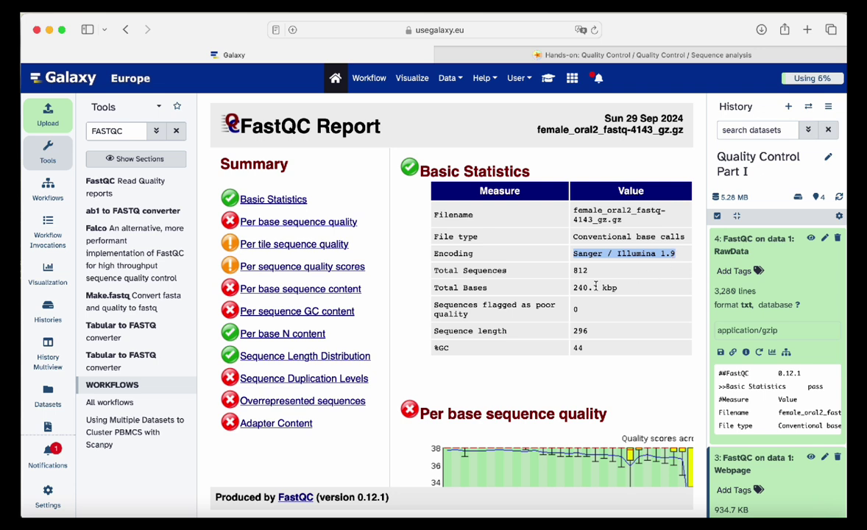
click(574, 274)
Highlight the Basic Statistics: 812 sequences, 240.3 kbp, 0 poor quality, length 296, 44% GC.
drag(574, 273, 595, 273)
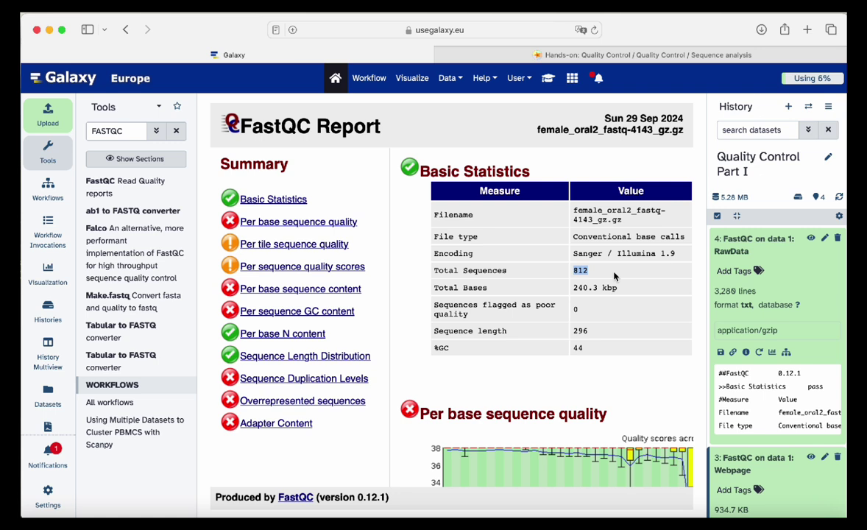
drag(574, 287, 623, 287)
double_click(575, 310)
double_click(581, 331)
scroll(598, 349, down, 2)
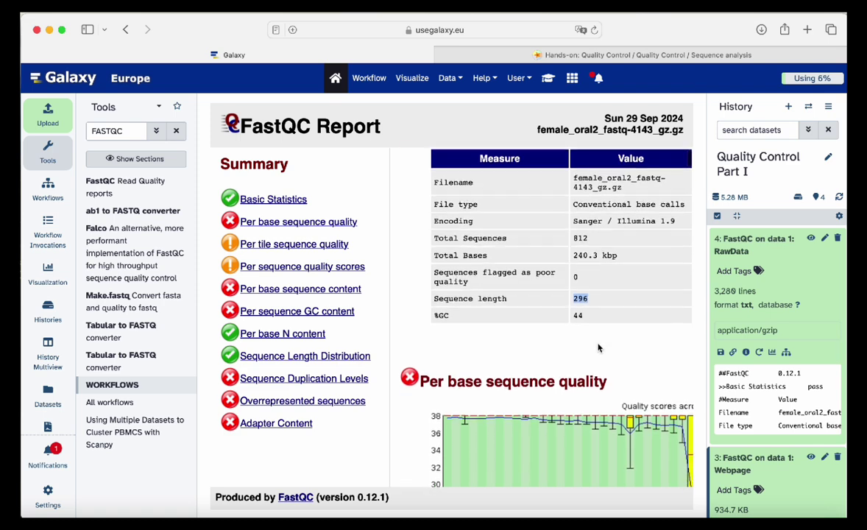
scroll(598, 349, down, 2)
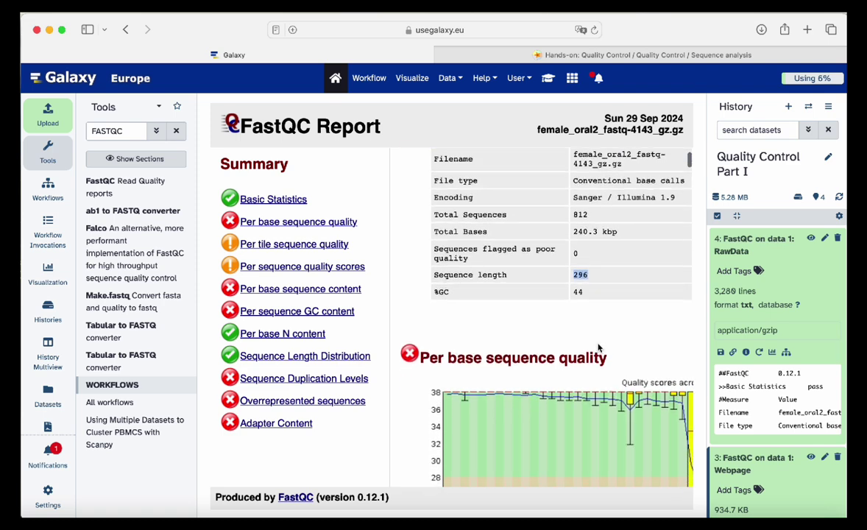
drag(574, 292, 586, 292)
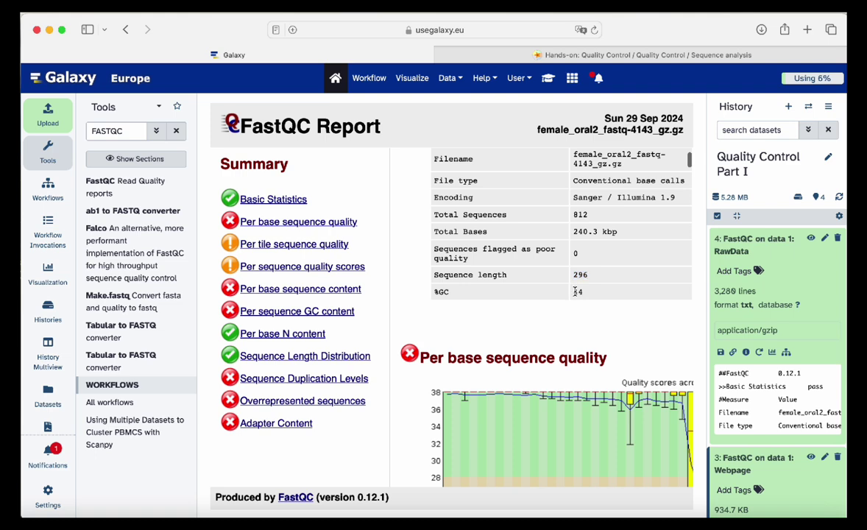